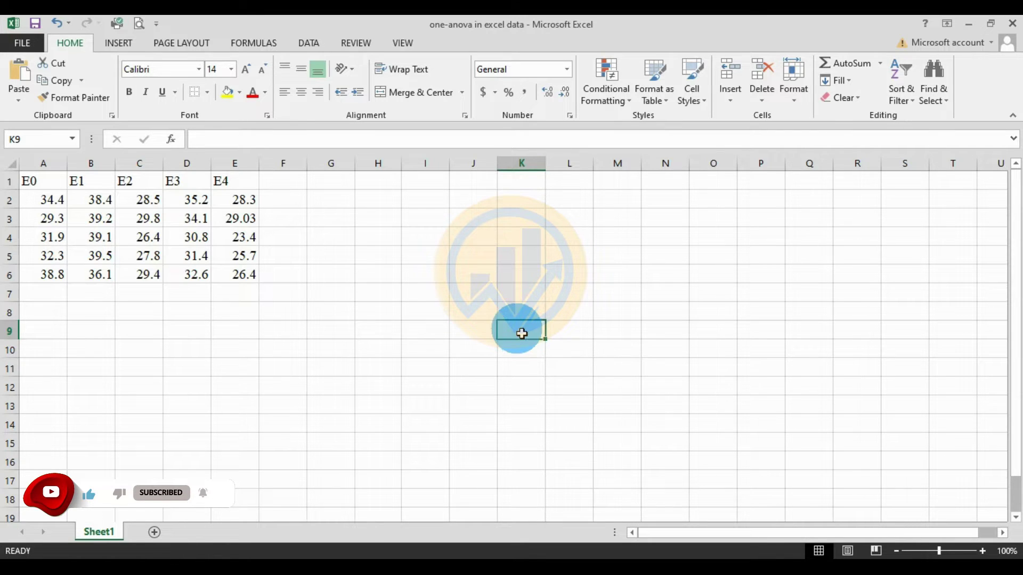
Step: Review the group headings E0 to E4 in row 1 and their data values in A2:E6
{"action": "left_click", "coordinate": [650, 532]}
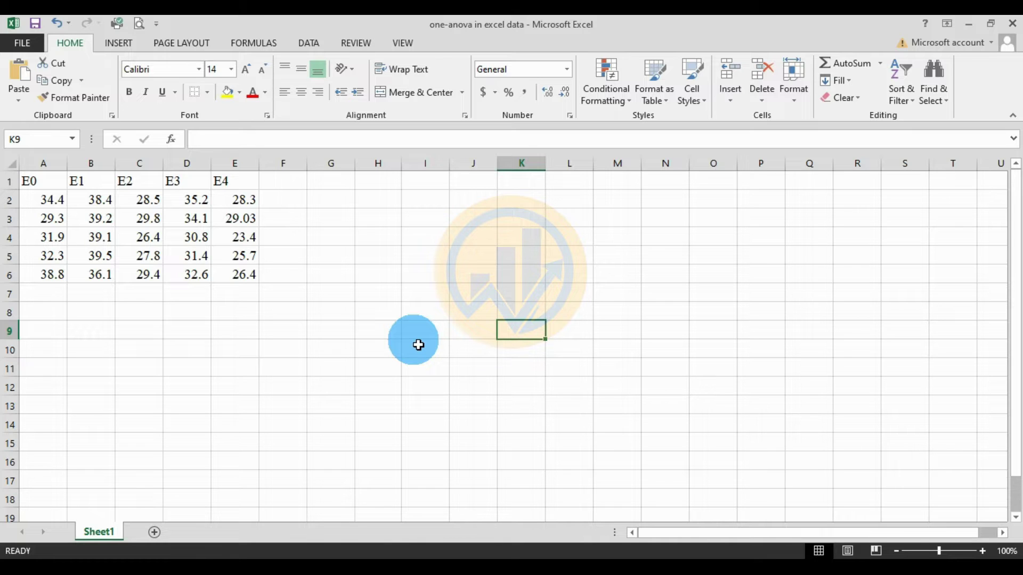
{"action": "left_click_drag", "start_coordinate": [46, 184], "coordinate": [230, 276]}
{"action": "left_click_drag", "start_coordinate": [46, 185], "coordinate": [222, 183]}
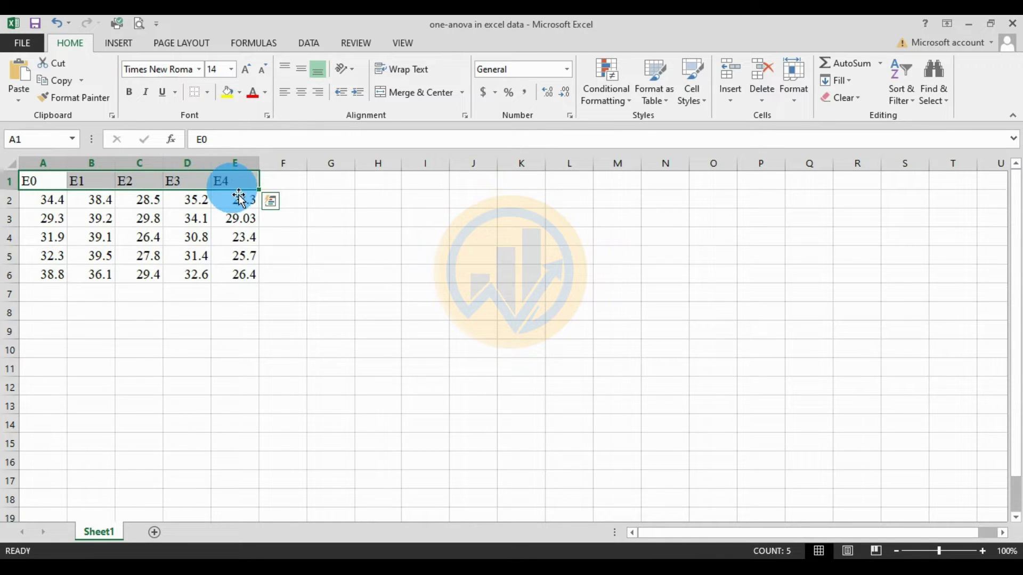
{"action": "left_click", "coordinate": [356, 260]}
{"action": "left_click_drag", "start_coordinate": [57, 203], "coordinate": [258, 279]}
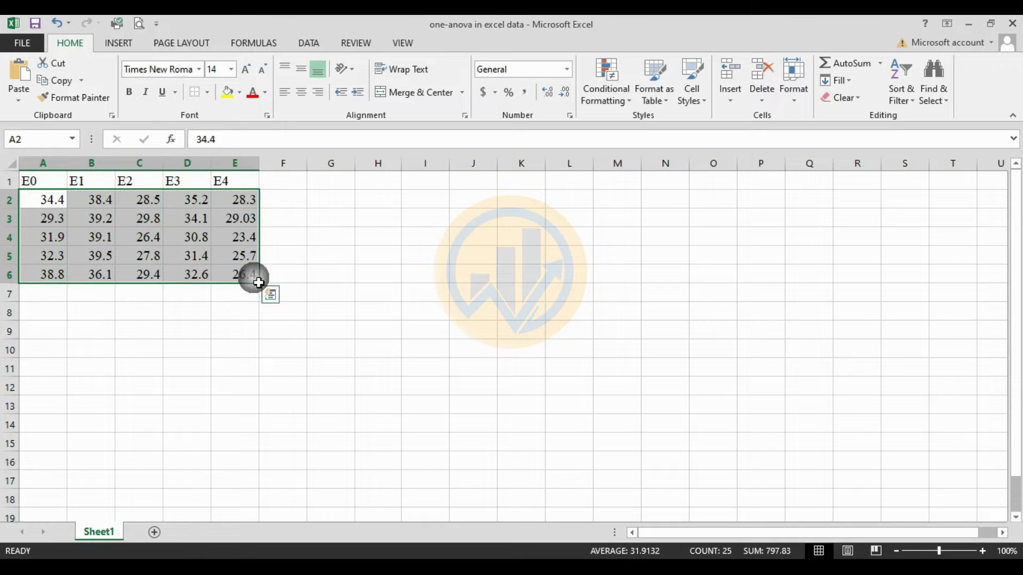
{"action": "left_click", "coordinate": [381, 285]}
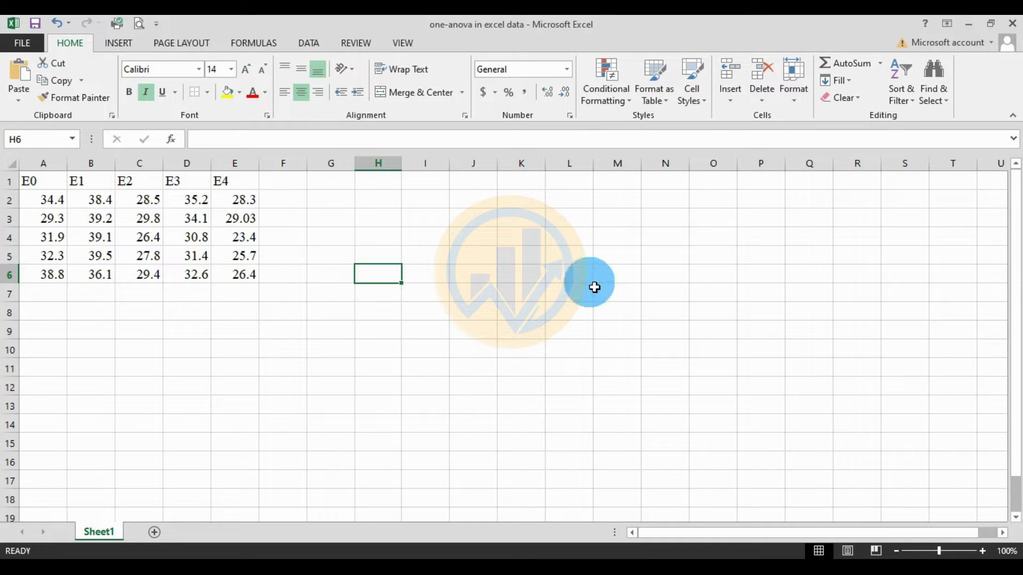
Step: Open the Excel add-ins manager from the program options and confirm Analysis ToolPak as an enabled add-in
{"action": "left_click", "coordinate": [309, 45]}
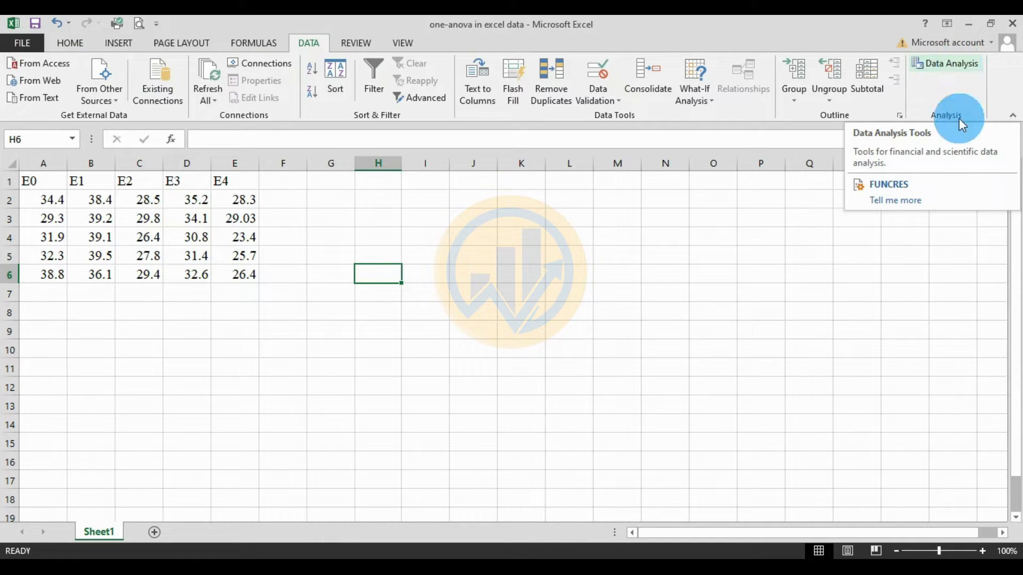
{"action": "left_click", "coordinate": [24, 46]}
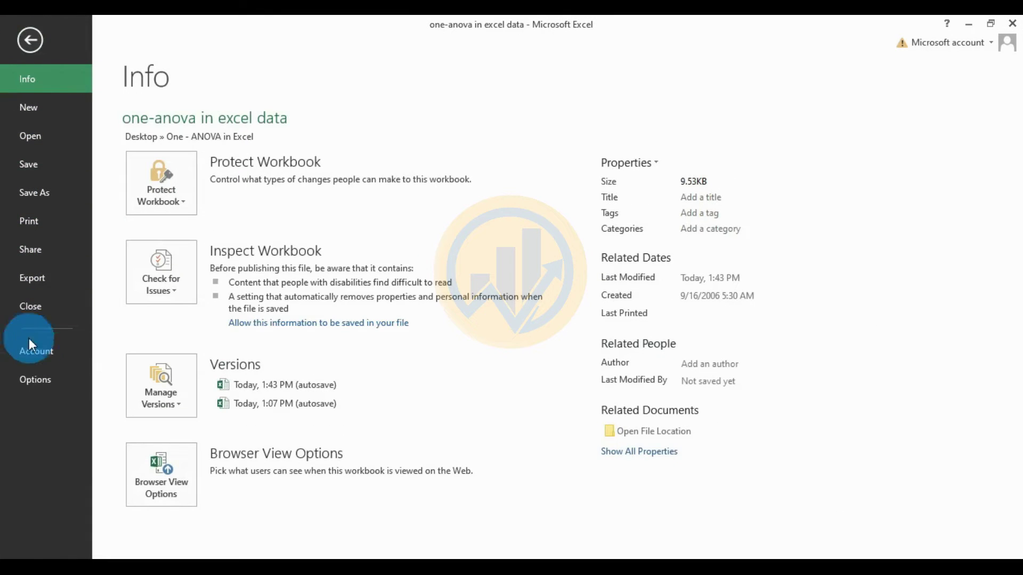
{"action": "left_click", "coordinate": [36, 379]}
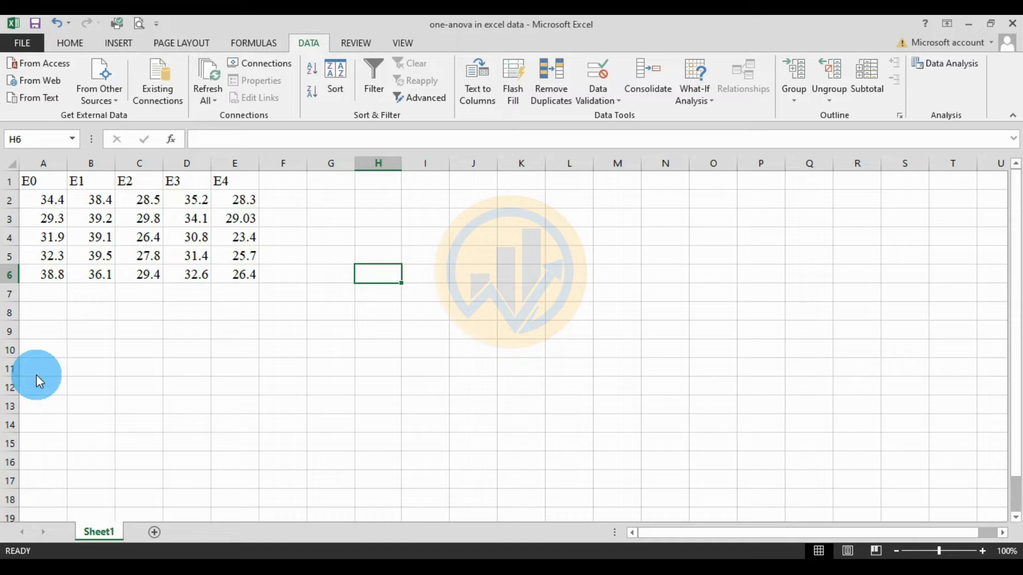
{"action": "left_click", "coordinate": [294, 36]}
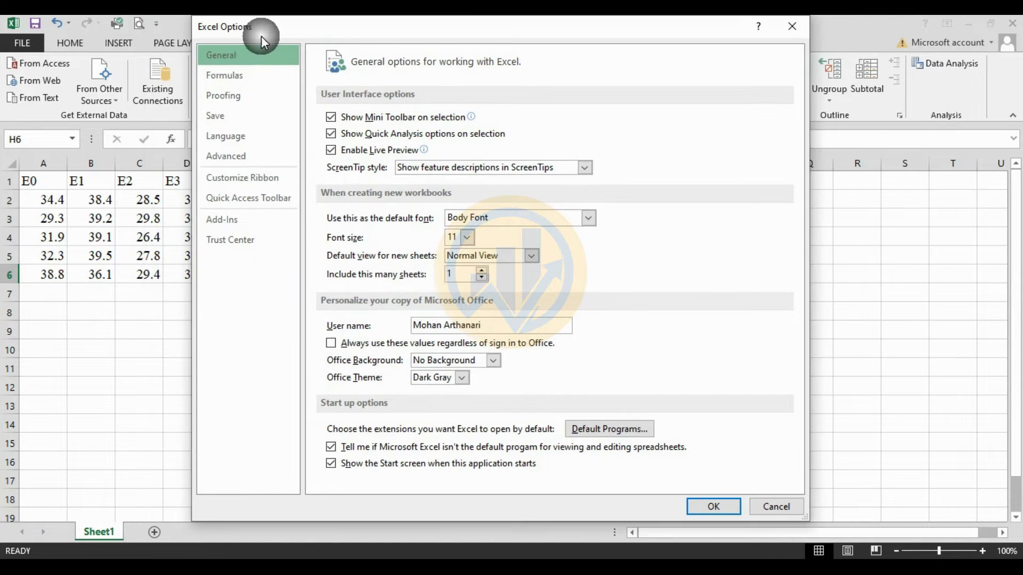
{"action": "left_click", "coordinate": [225, 222]}
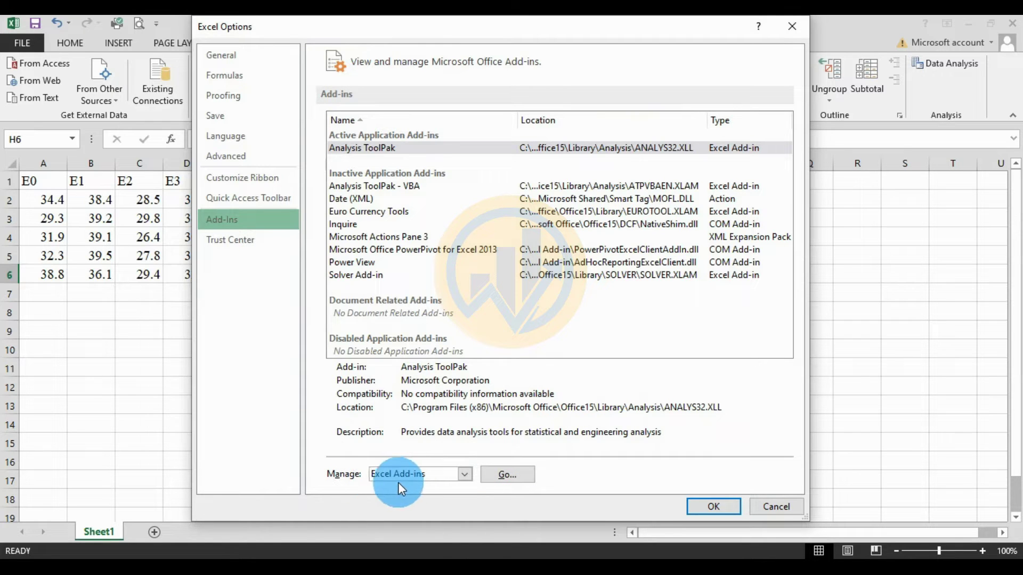
{"action": "left_click", "coordinate": [496, 475]}
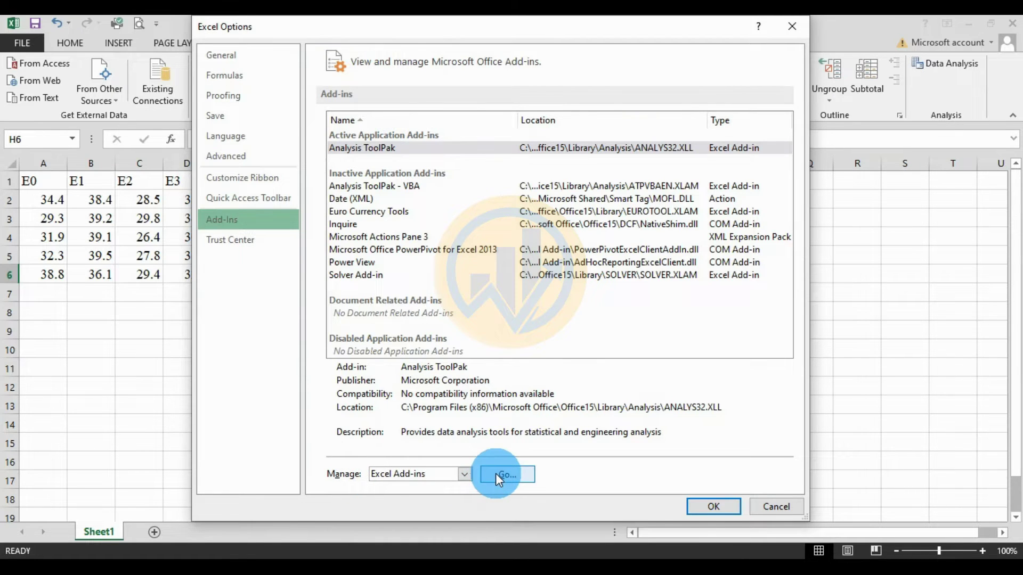
{"action": "left_click_drag", "start_coordinate": [687, 157], "coordinate": [592, 151]}
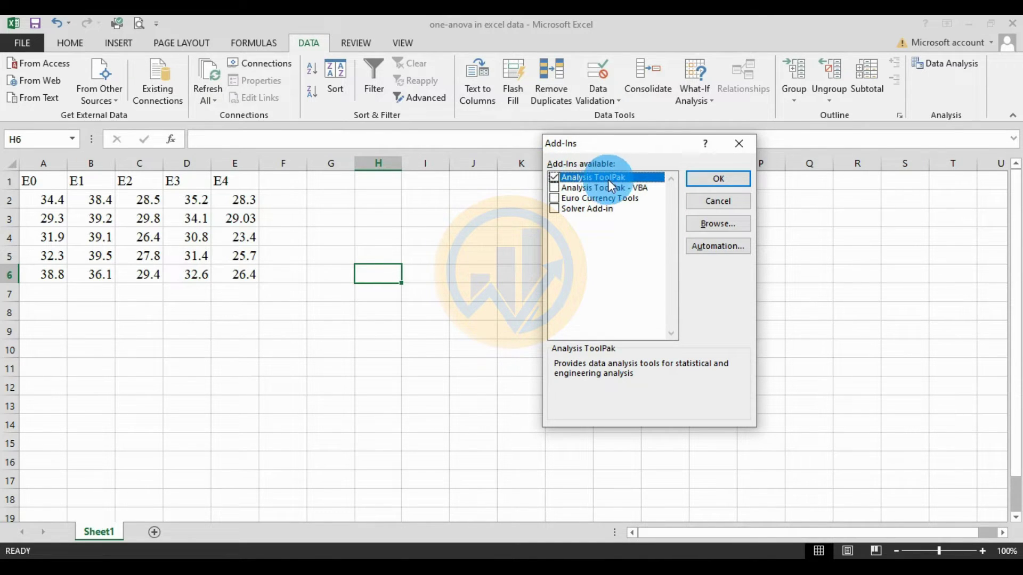
{"action": "left_click", "coordinate": [710, 173]}
{"action": "left_click", "coordinate": [717, 182]}
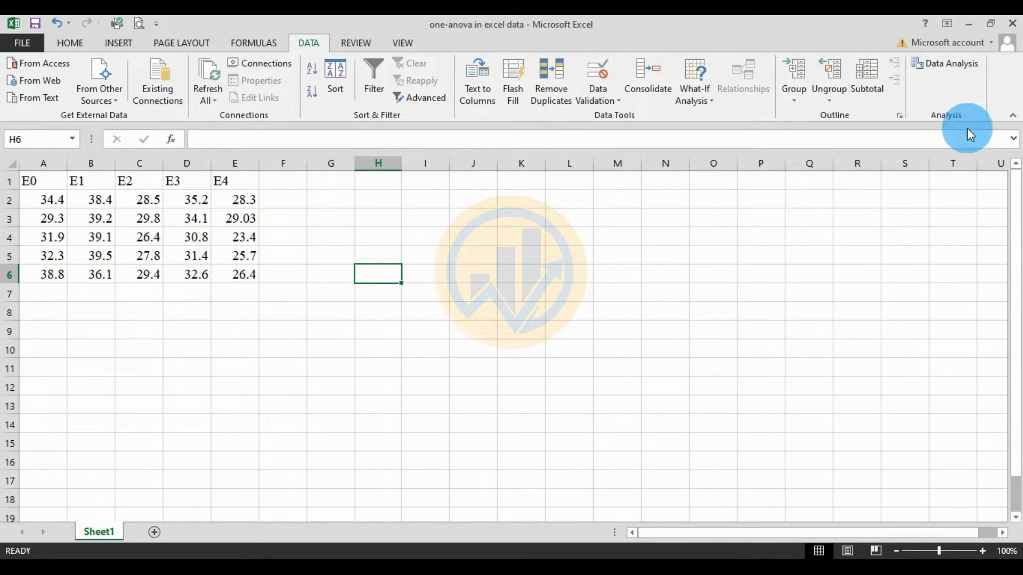
Step: Start the Anova: Single Factor tool from the data analysis tools
{"action": "left_click", "coordinate": [951, 65]}
{"action": "left_click", "coordinate": [714, 215]}
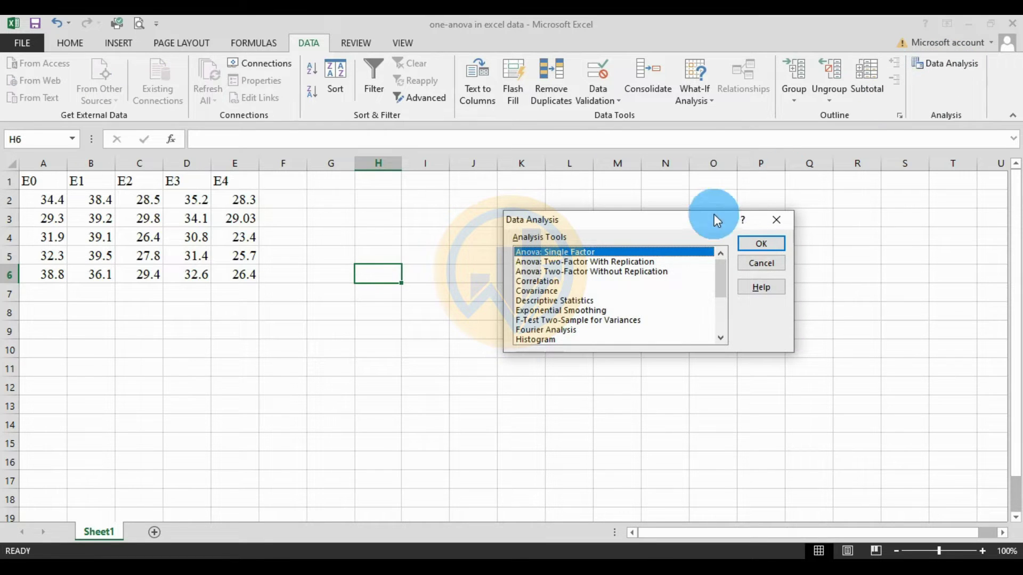
{"action": "left_click_drag", "start_coordinate": [655, 228], "coordinate": [602, 225]}
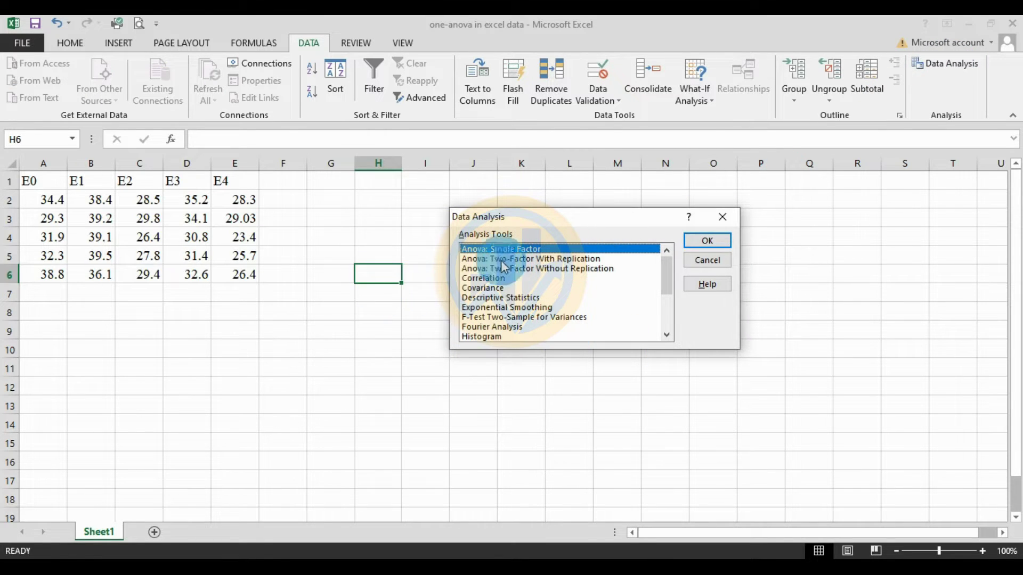
{"action": "scroll", "coordinate": [607, 288], "scroll_direction": "down", "scroll_amount": 1}
{"action": "scroll", "coordinate": [614, 288], "scroll_direction": "up", "scroll_amount": 1}
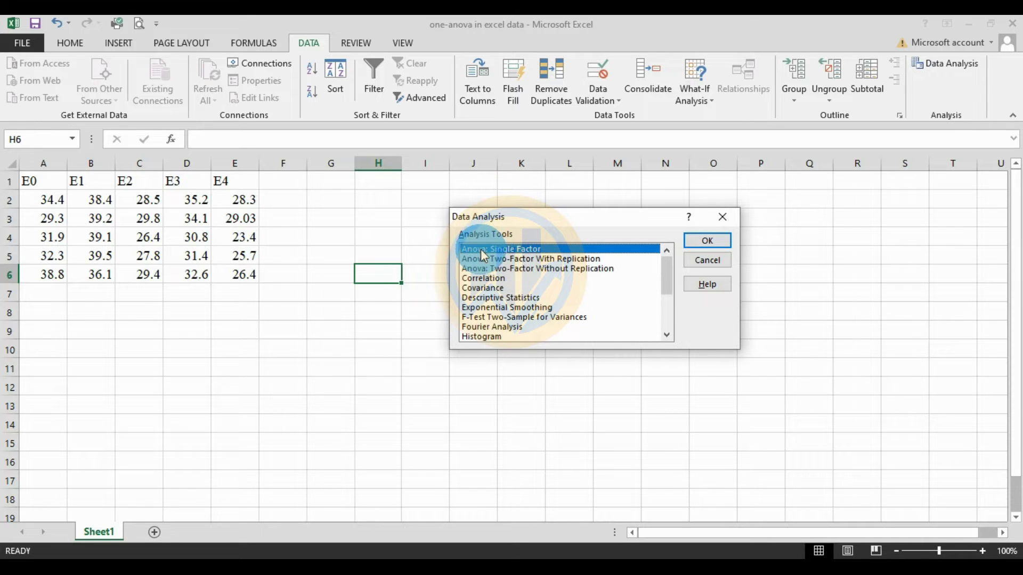
{"action": "left_click", "coordinate": [521, 259]}
{"action": "left_click", "coordinate": [522, 250]}
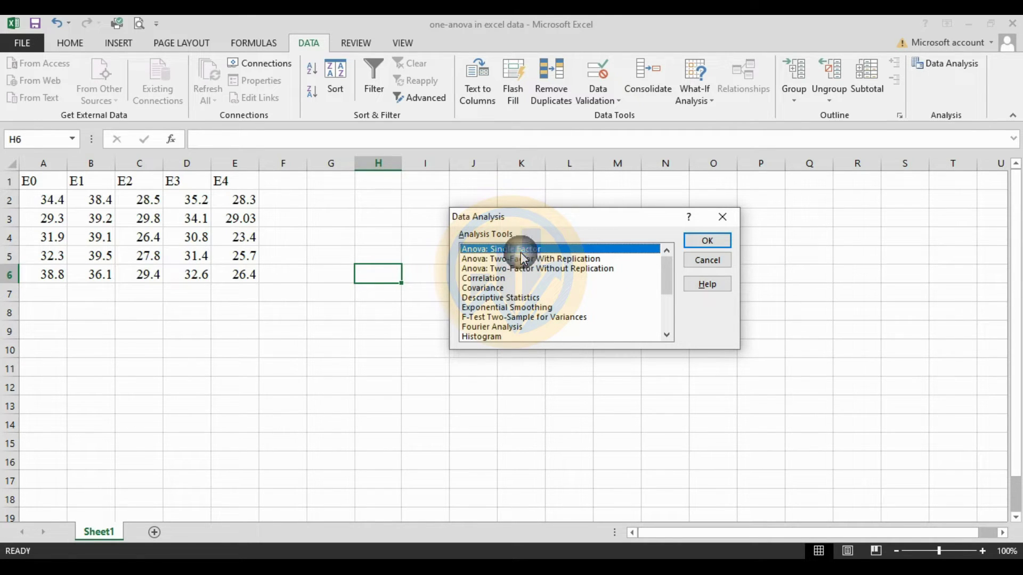
{"action": "left_click", "coordinate": [714, 241]}
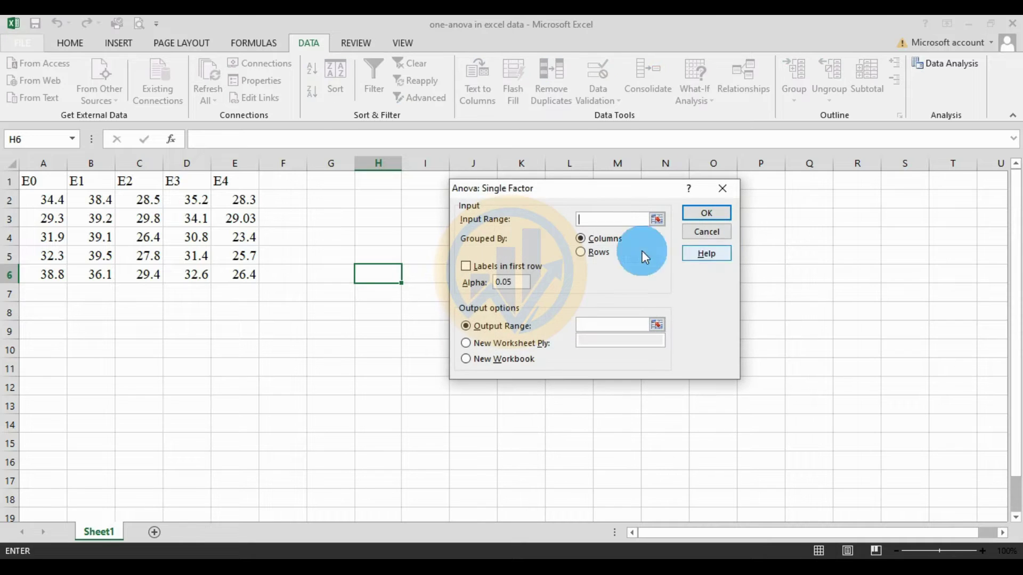
Step: Set the ANOVA input range to $A$1:$E$6 and mark the first row as labels
{"action": "left_click_drag", "start_coordinate": [526, 186], "coordinate": [619, 232]}
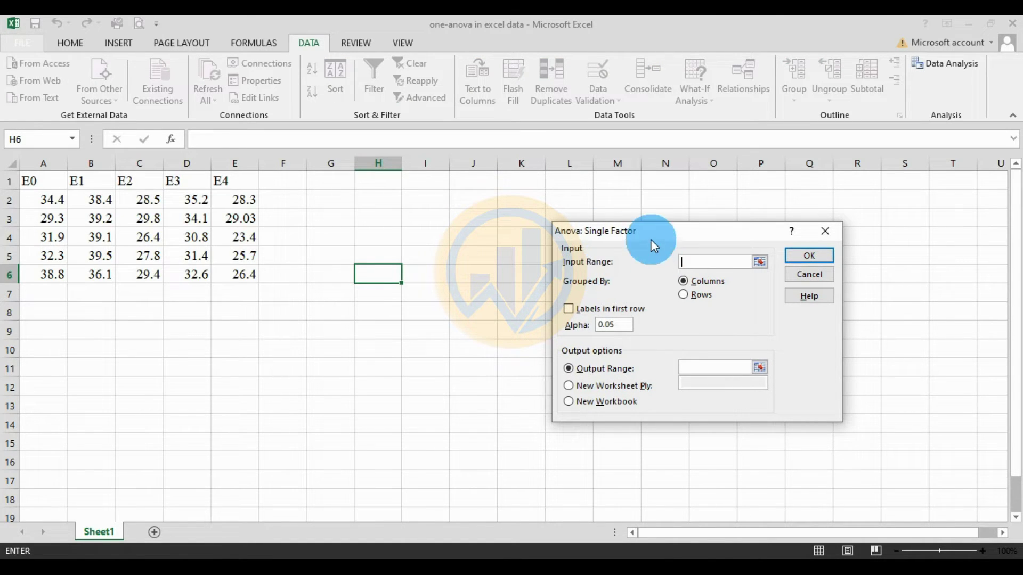
{"action": "left_click_drag", "start_coordinate": [651, 240], "coordinate": [607, 225]}
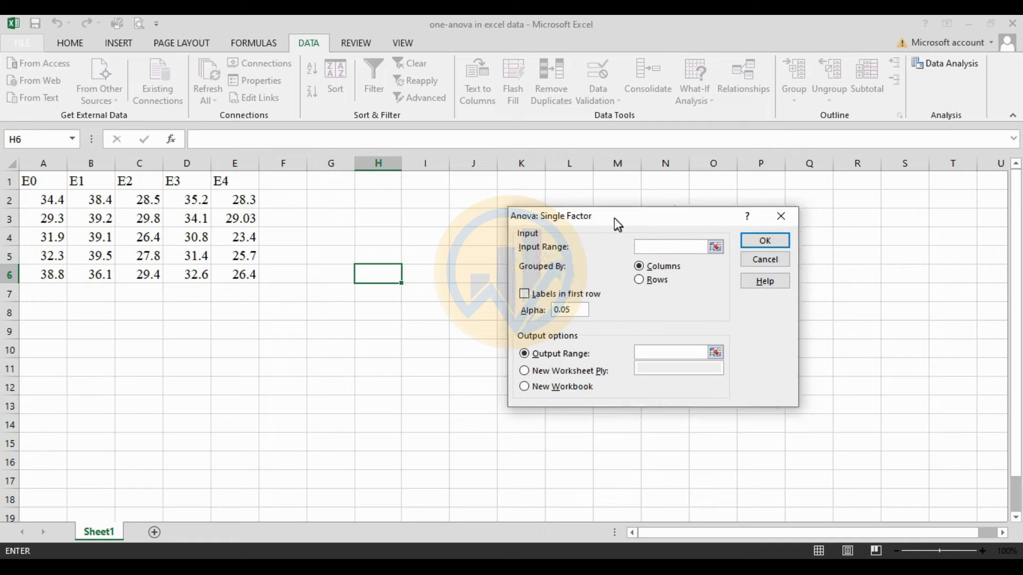
{"action": "left_click", "coordinate": [714, 247]}
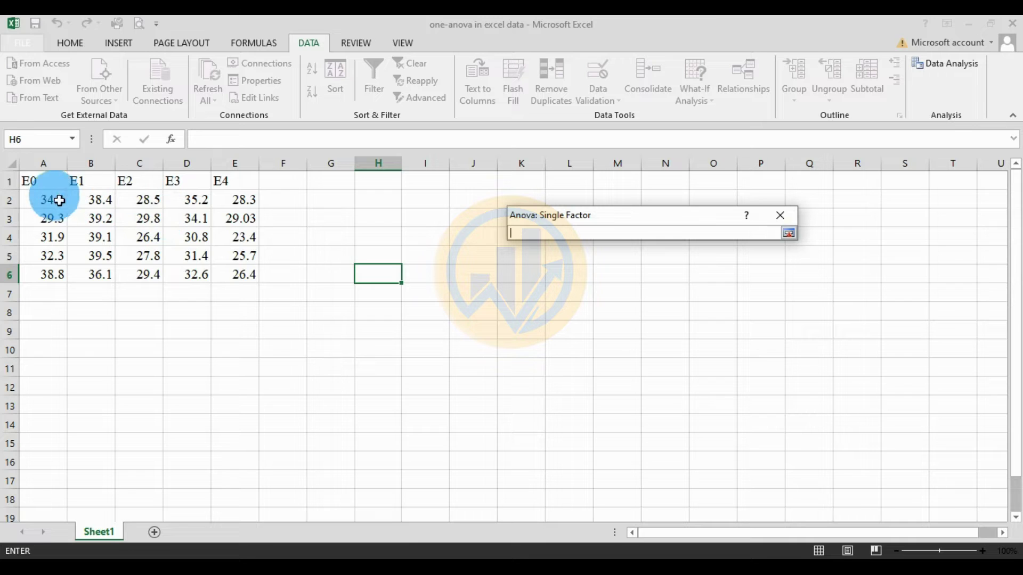
{"action": "left_click_drag", "start_coordinate": [42, 187], "coordinate": [222, 269]}
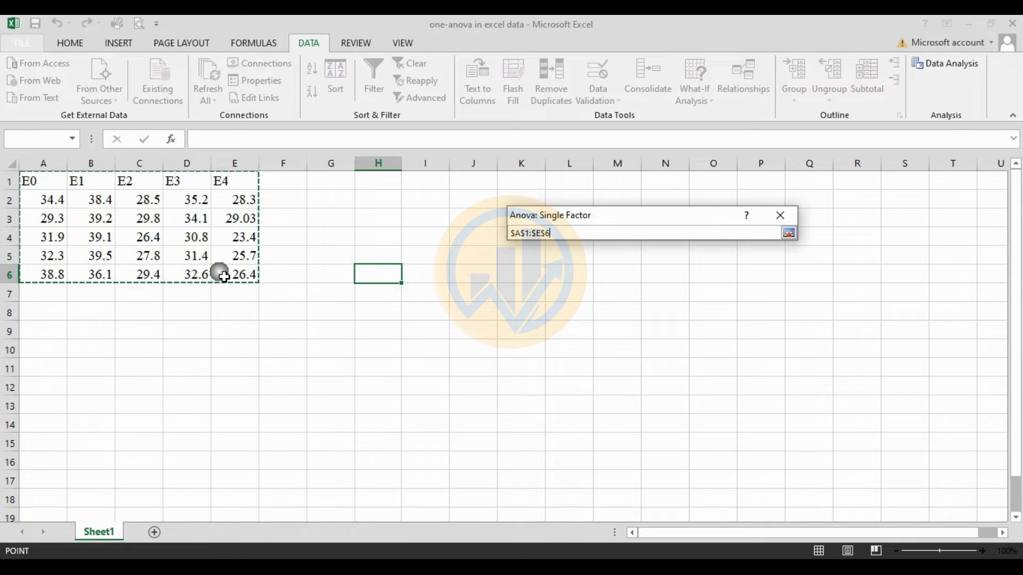
{"action": "left_click", "coordinate": [788, 233]}
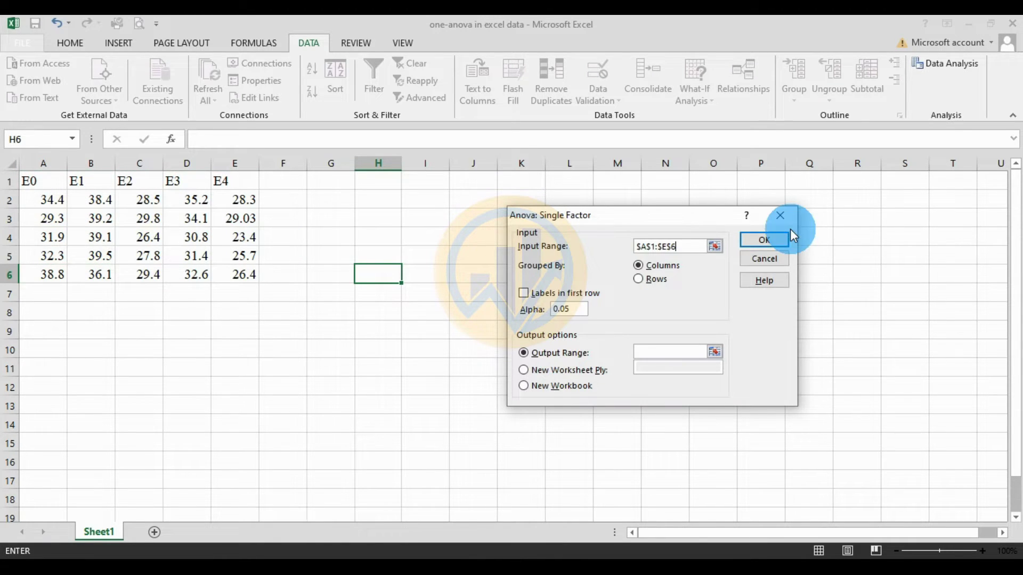
{"action": "left_click_drag", "start_coordinate": [645, 215], "coordinate": [623, 190]}
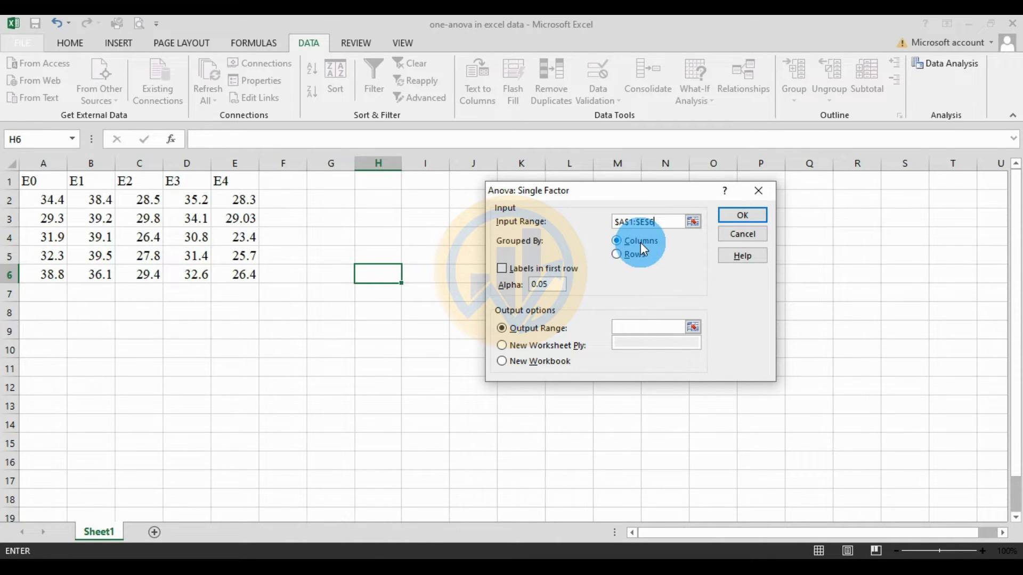
{"action": "left_click", "coordinate": [507, 269]}
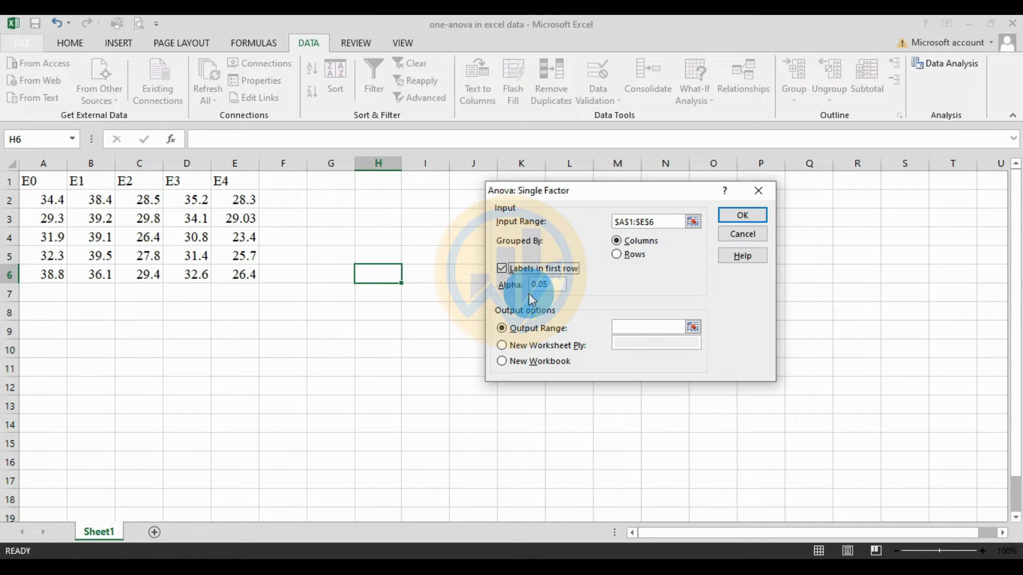
Step: Try alpha values of 0.01 and 0.001 for the ANOVA and return alpha to 0.05
{"action": "left_click", "coordinate": [563, 288]}
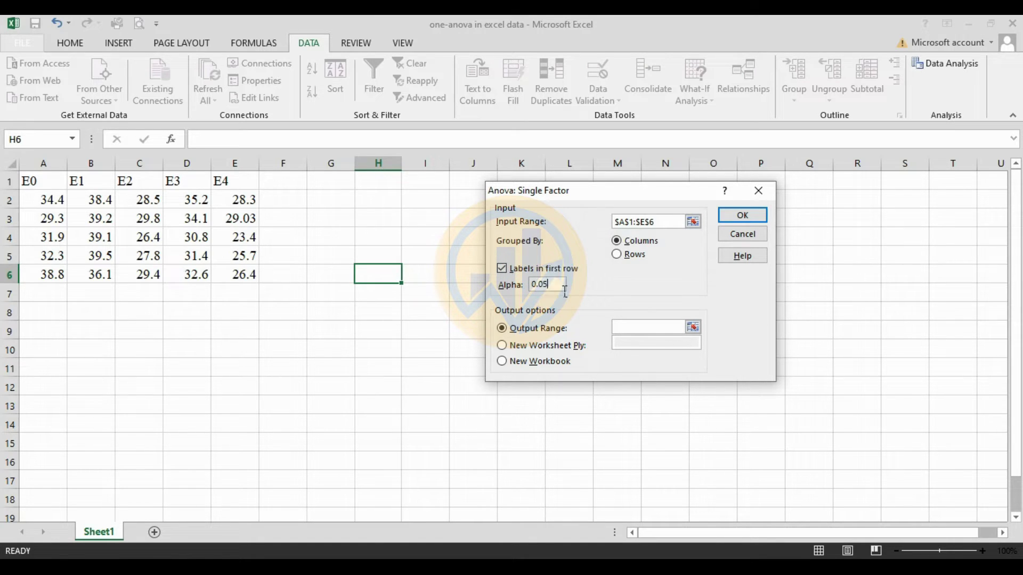
{"action": "key", "text": "BackSpace"}
{"action": "type", "text": "1"}
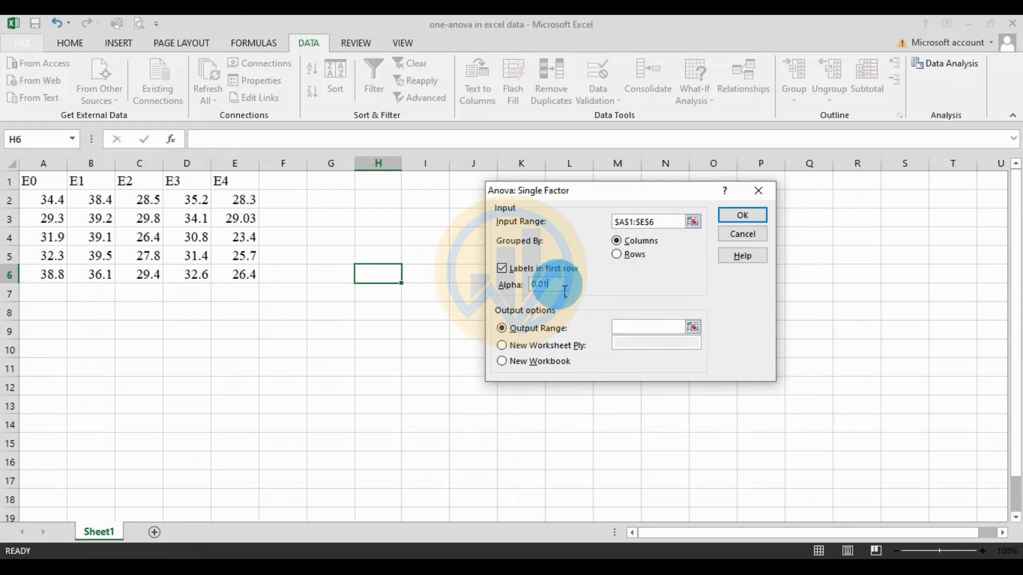
{"action": "key", "text": "BackSpace"}
{"action": "type", "text": "0"}
{"action": "type", "text": "1"}
{"action": "key", "text": "BackSpace"}
{"action": "key", "text": "BackSpace"}
{"action": "type", "text": "5"}
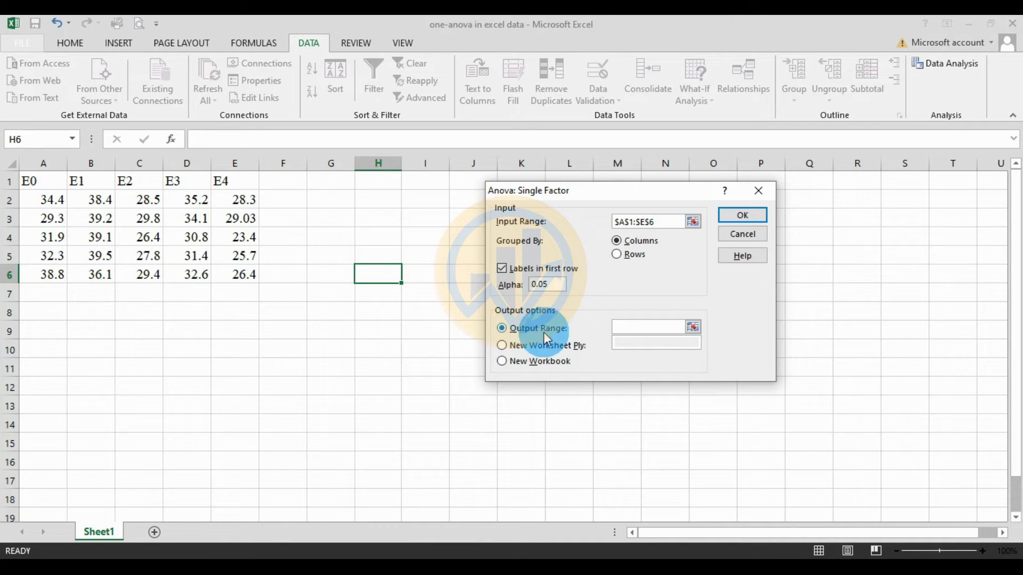
Step: Direct the ANOVA output to a new worksheet and enter "Single factor Anova in Columns method" as its name
{"action": "left_click", "coordinate": [694, 328]}
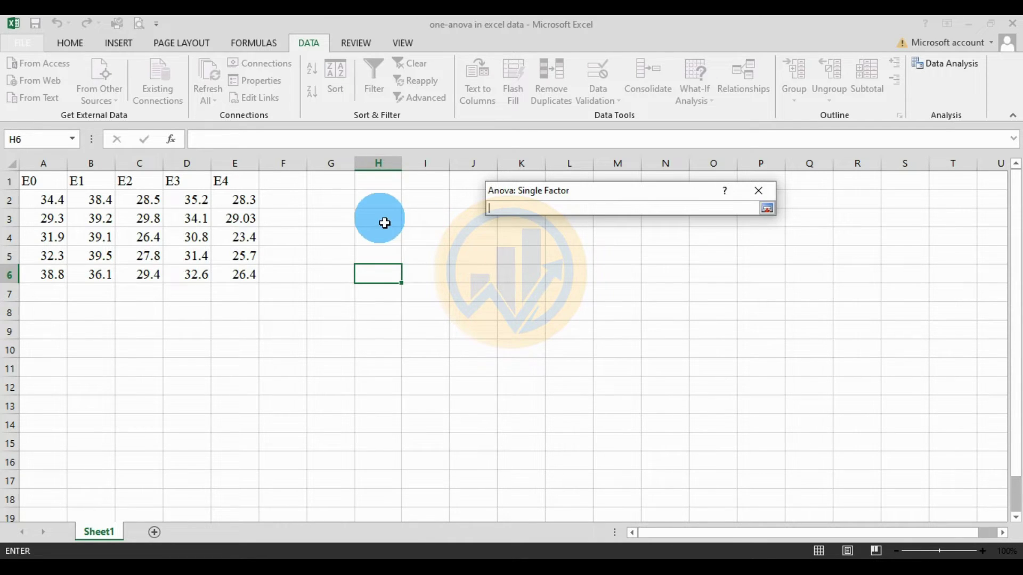
{"action": "left_click", "coordinate": [767, 208]}
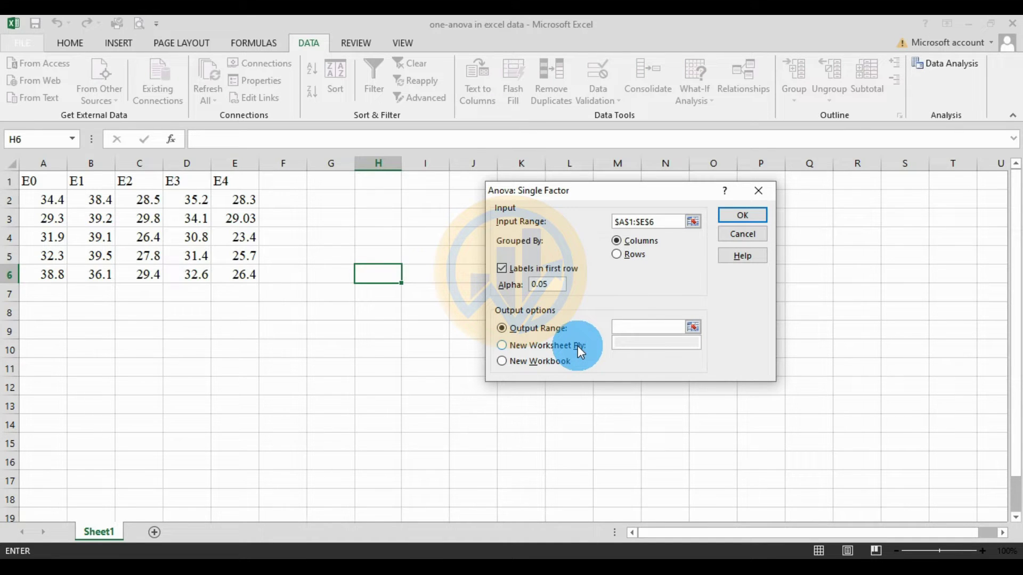
{"action": "left_click", "coordinate": [506, 347]}
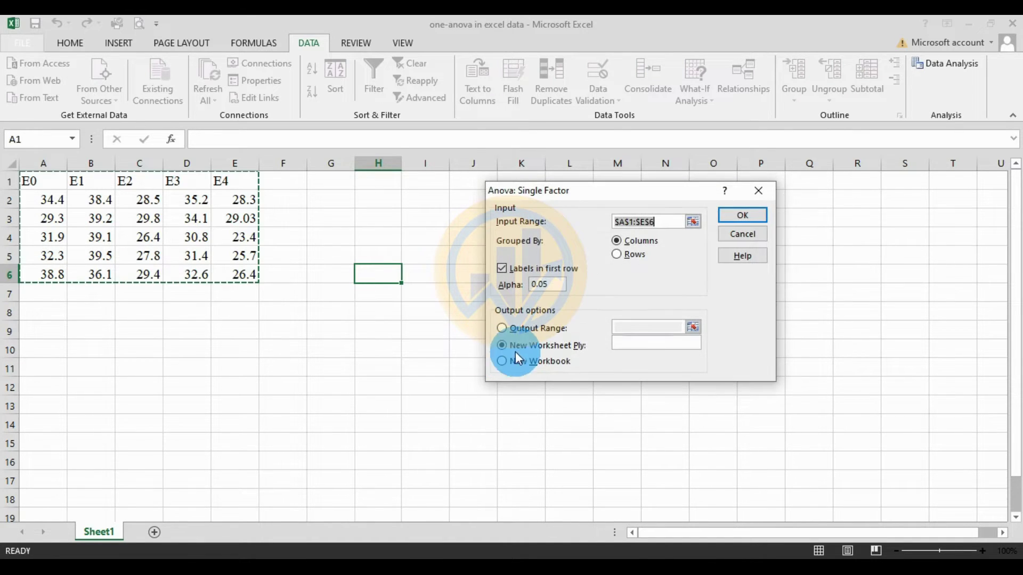
{"action": "left_click", "coordinate": [635, 347]}
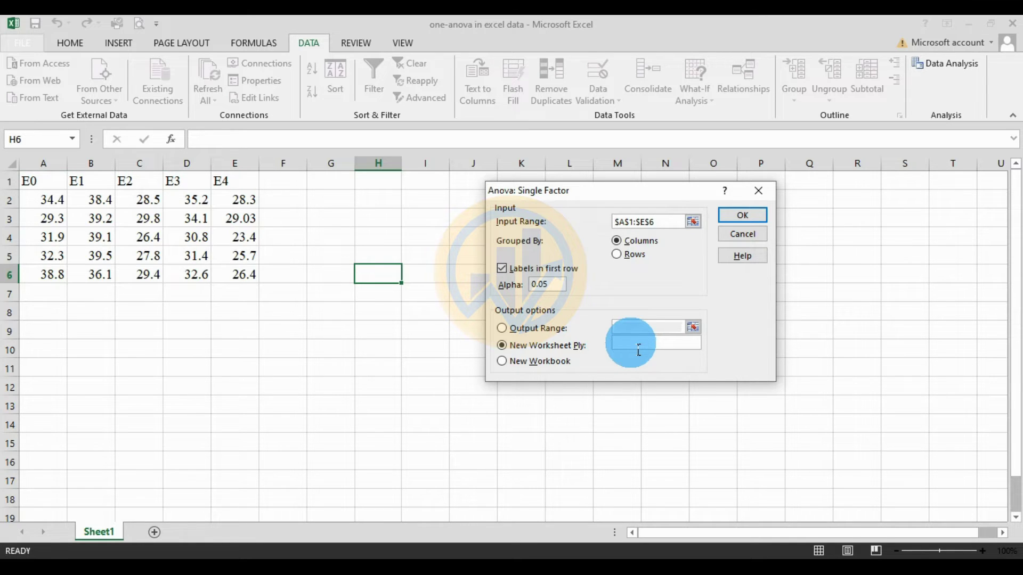
{"action": "type", "text": "Si"}
{"action": "type", "text": "ngle"}
{"action": "type", "text": " fa"}
{"action": "type", "text": "ctor "}
{"action": "type", "text": "Anova "}
{"action": "type", "text": "in "}
{"action": "type", "text": "Colu"}
{"action": "type", "text": "m"}
{"action": "type", "text": "ns "}
{"action": "type", "text": "method"}
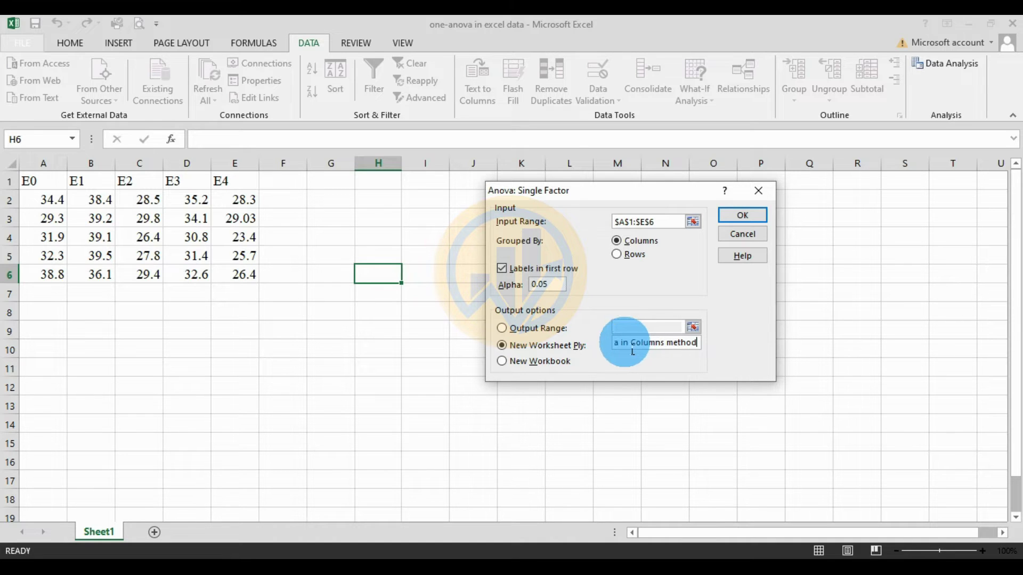
Step: Run the single-factor ANOVA, dismiss the sheet name alert and deselect the output table
{"action": "left_click", "coordinate": [750, 218]}
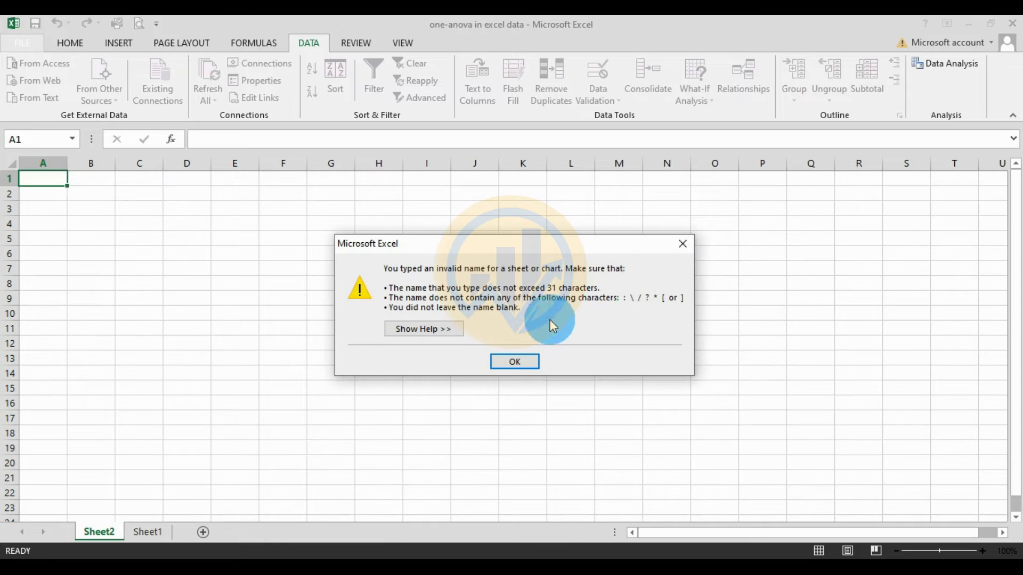
{"action": "left_click", "coordinate": [539, 366]}
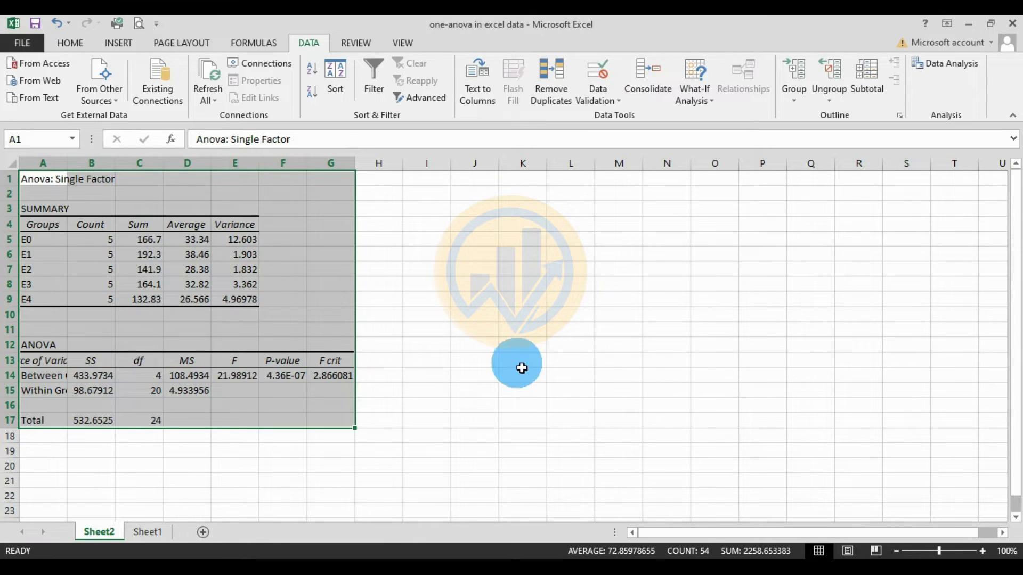
{"action": "left_click", "coordinate": [527, 409]}
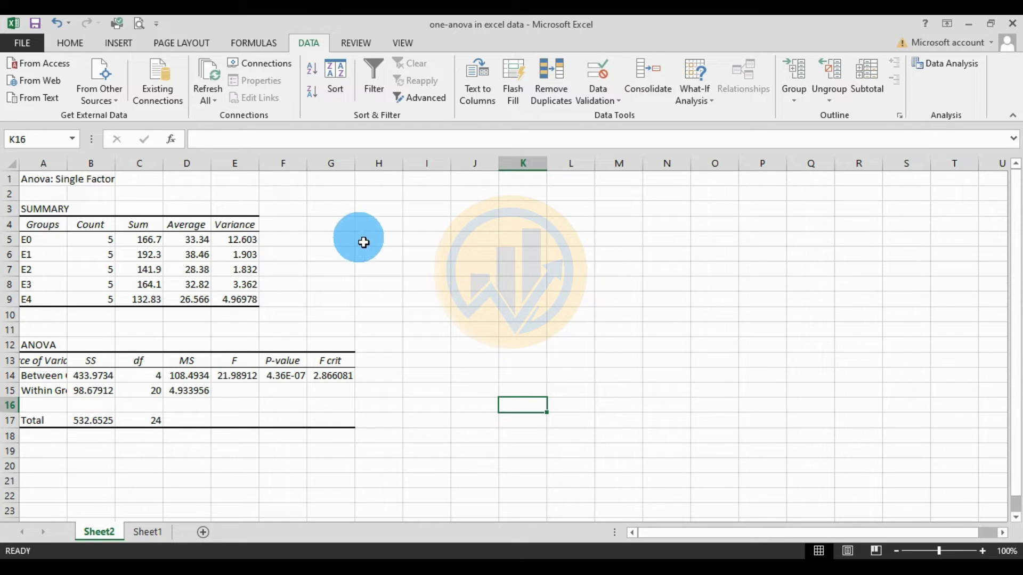
Step: Examine the SUMMARY table of the ANOVA output, its group labels and counts, and the statistics for group E0
{"action": "left_click", "coordinate": [351, 260]}
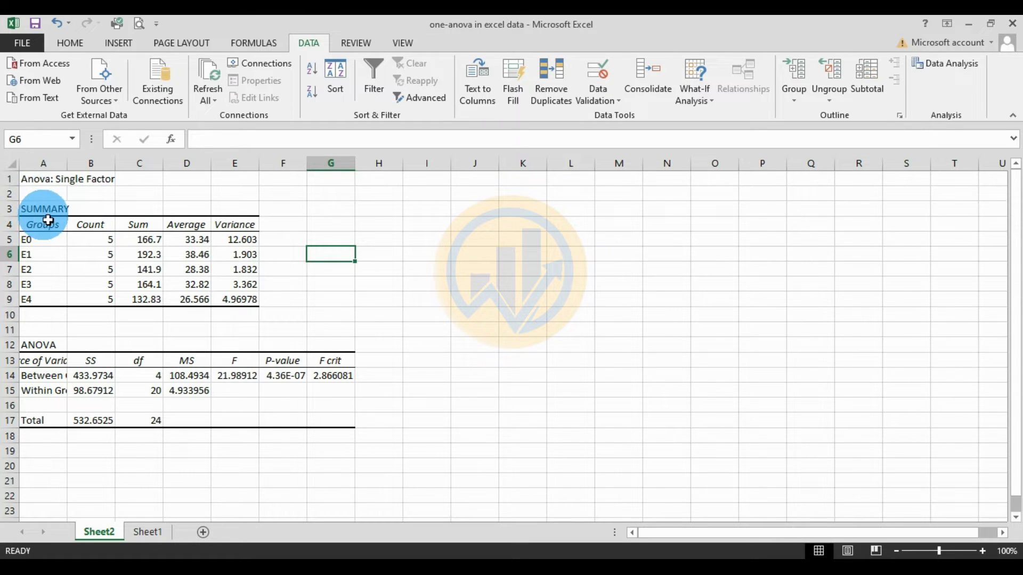
{"action": "left_click_drag", "start_coordinate": [32, 229], "coordinate": [251, 299]}
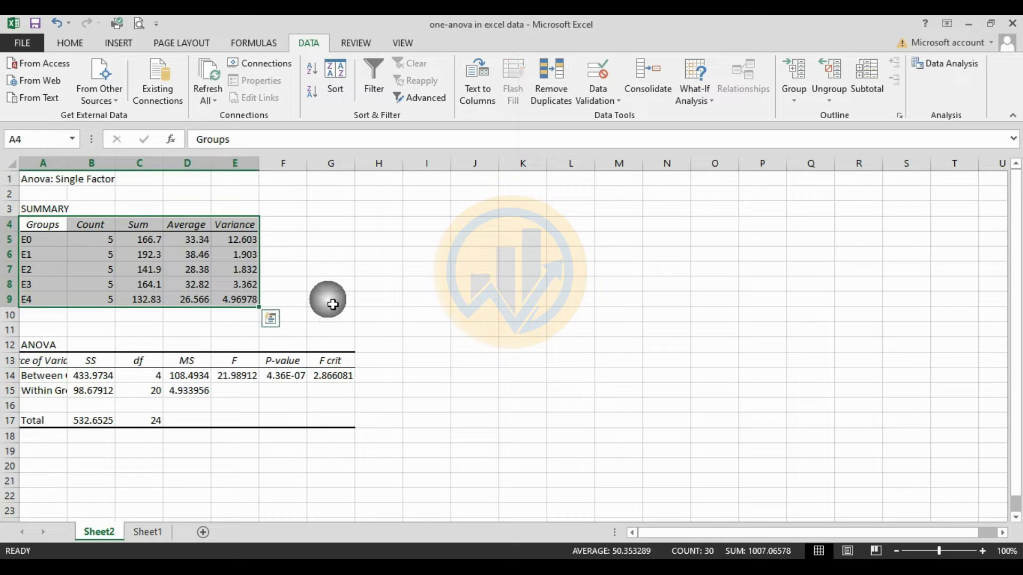
{"action": "left_click", "coordinate": [330, 300]}
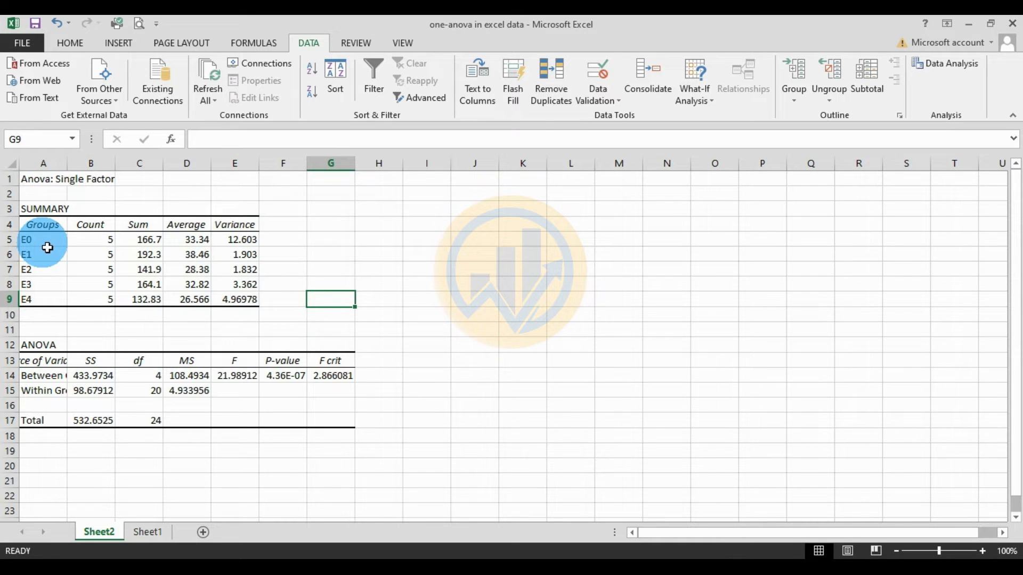
{"action": "left_click_drag", "start_coordinate": [46, 247], "coordinate": [44, 304]}
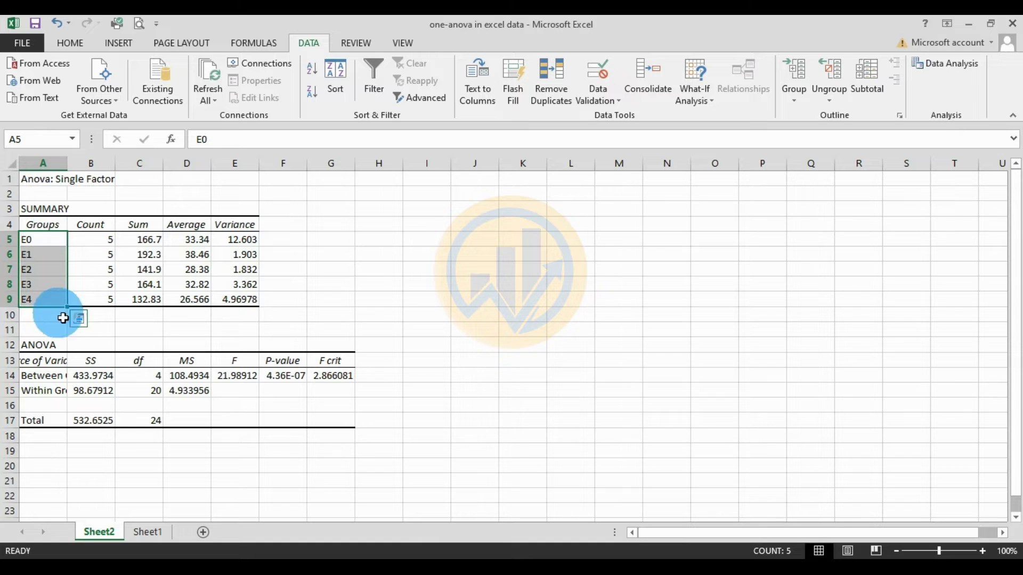
{"action": "left_click_drag", "start_coordinate": [91, 239], "coordinate": [100, 300]}
{"action": "left_click", "coordinate": [29, 243]}
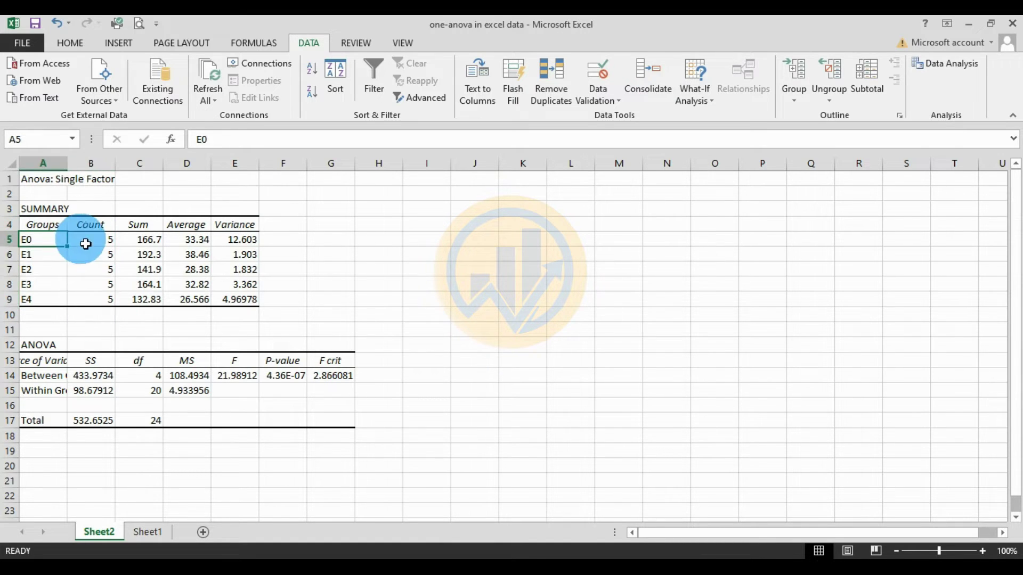
{"action": "left_click", "coordinate": [85, 244]}
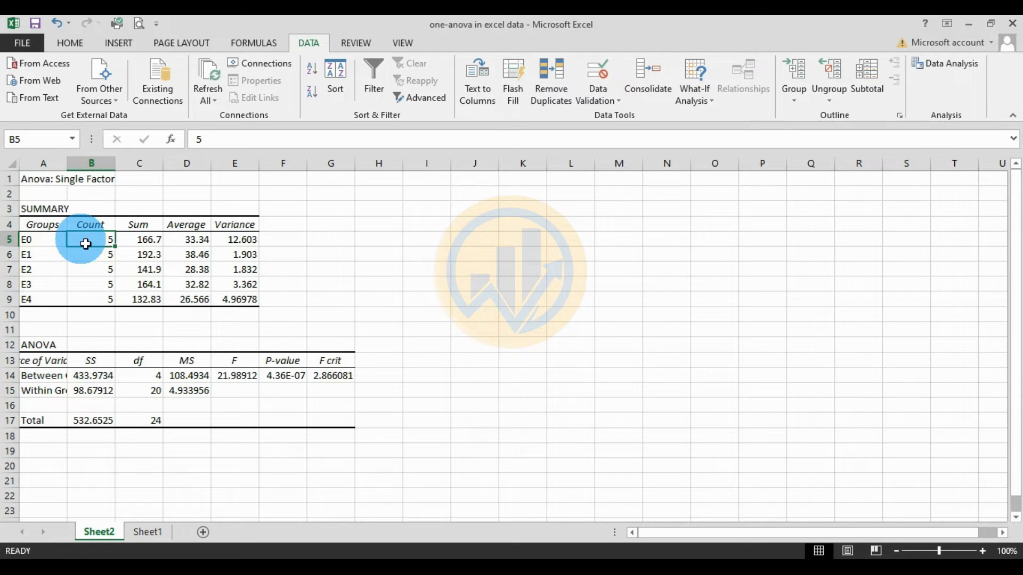
{"action": "left_click", "coordinate": [144, 244]}
{"action": "left_click", "coordinate": [45, 244]}
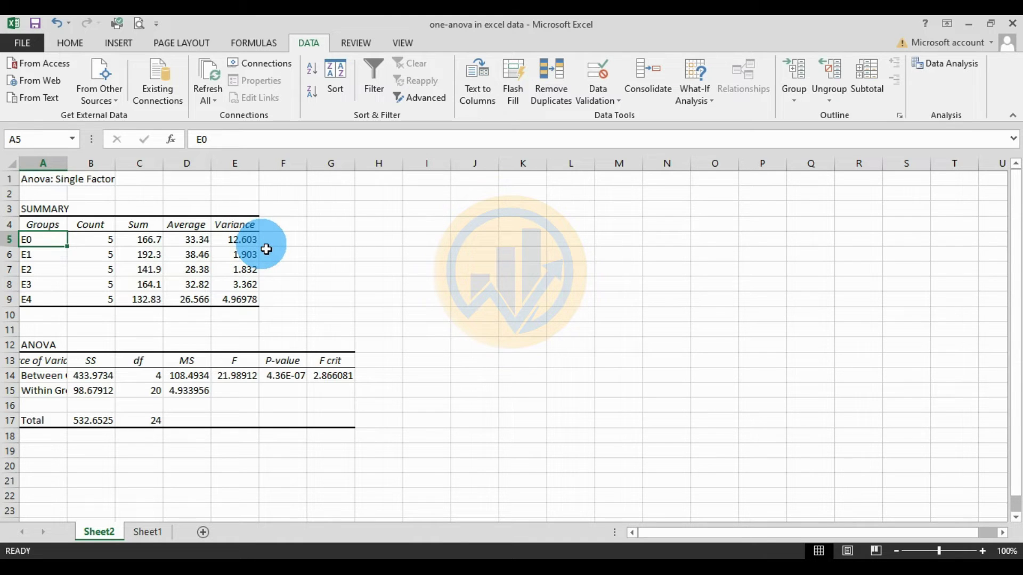
Step: Review the count, sum, average and variance of groups E1 and E2 in the SUMMARY table
{"action": "left_click", "coordinate": [52, 263]}
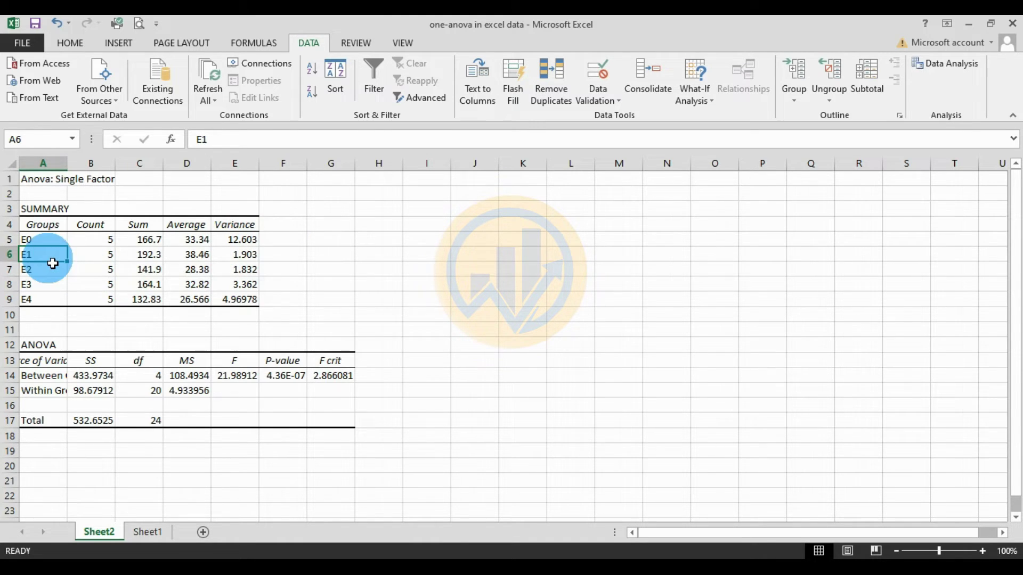
{"action": "left_click", "coordinate": [100, 257]}
{"action": "left_click", "coordinate": [155, 257]}
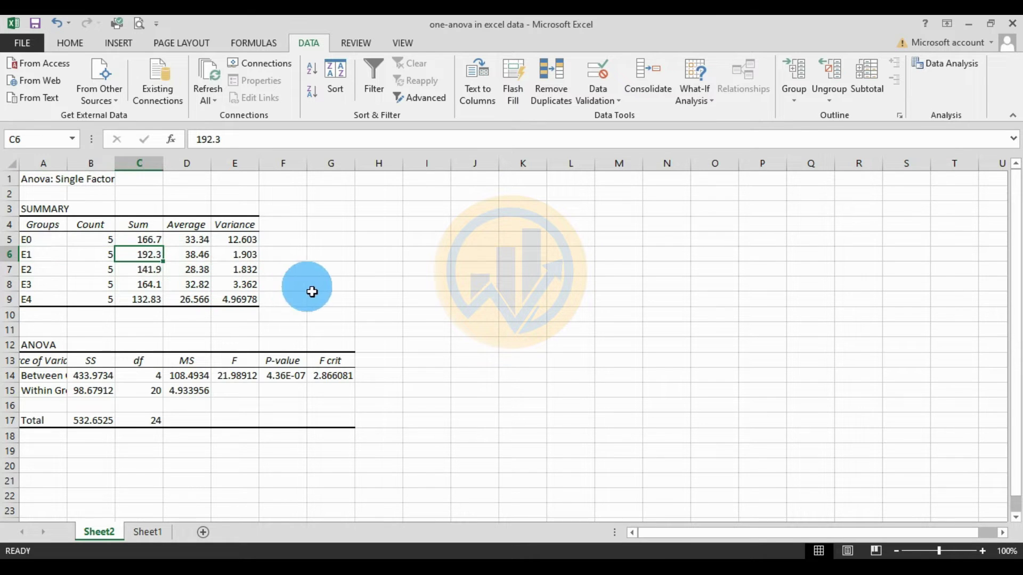
{"action": "left_click", "coordinate": [198, 260]}
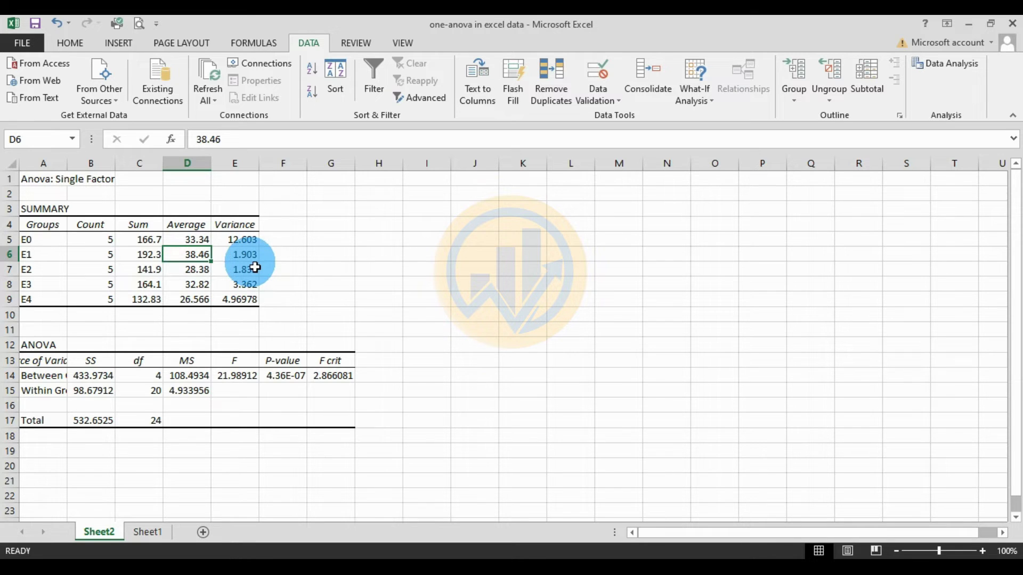
{"action": "left_click", "coordinate": [50, 277]}
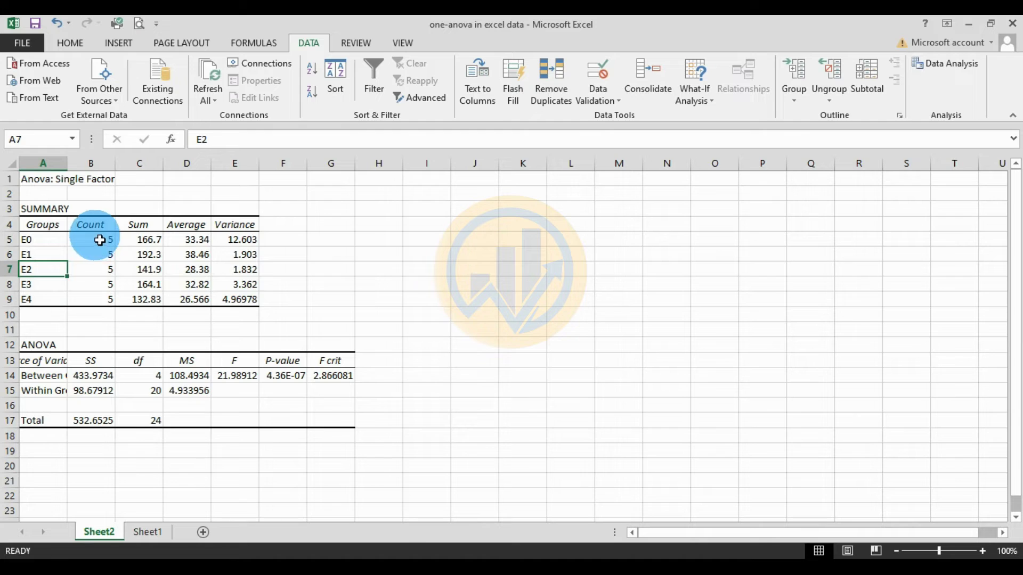
{"action": "left_click", "coordinate": [95, 277]}
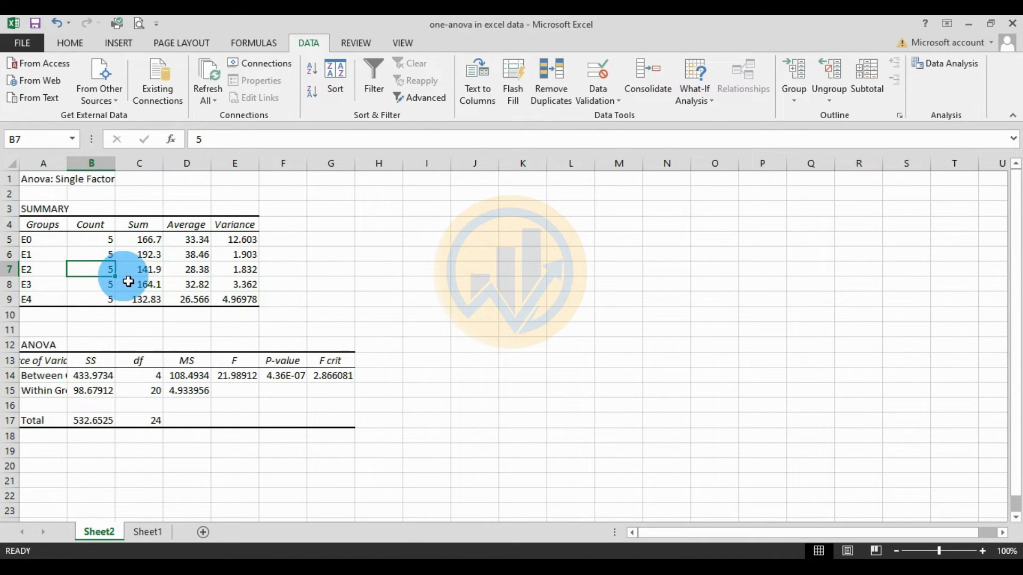
{"action": "left_click", "coordinate": [188, 270]}
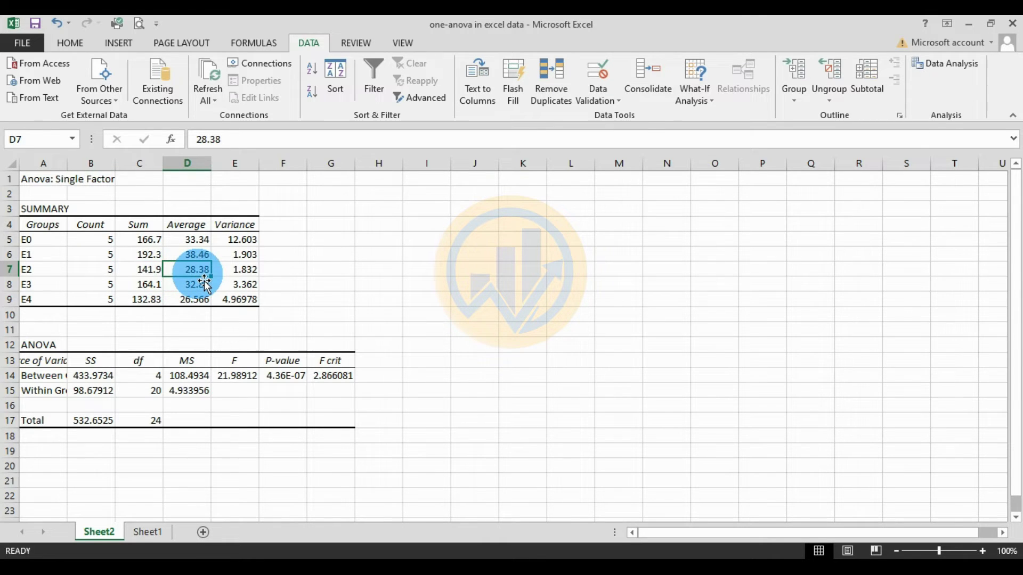
{"action": "left_click", "coordinate": [233, 273]}
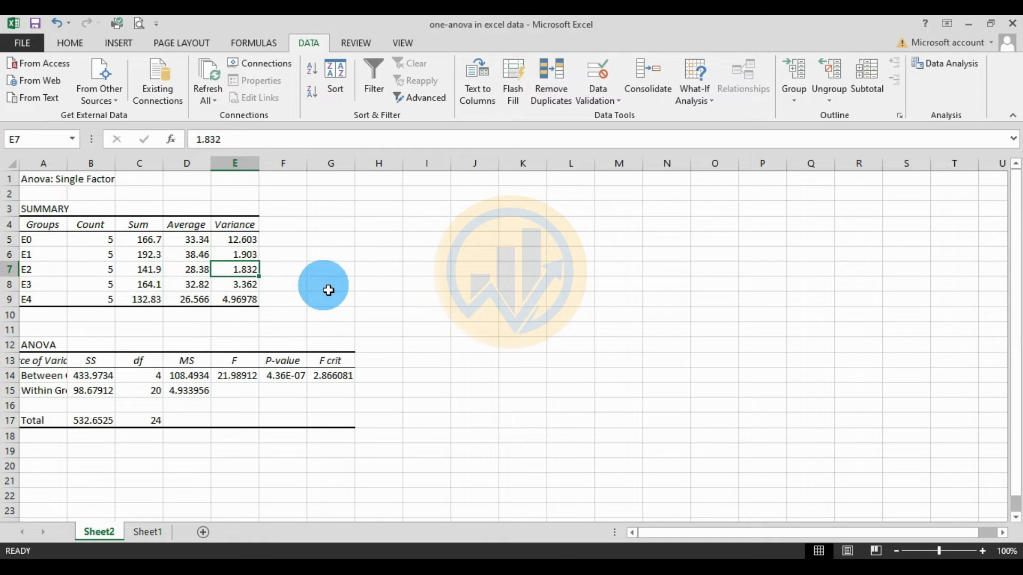
Step: Review the summary statistics of groups E3 and E4, and finish on an empty cell beside the table
{"action": "left_click", "coordinate": [41, 285]}
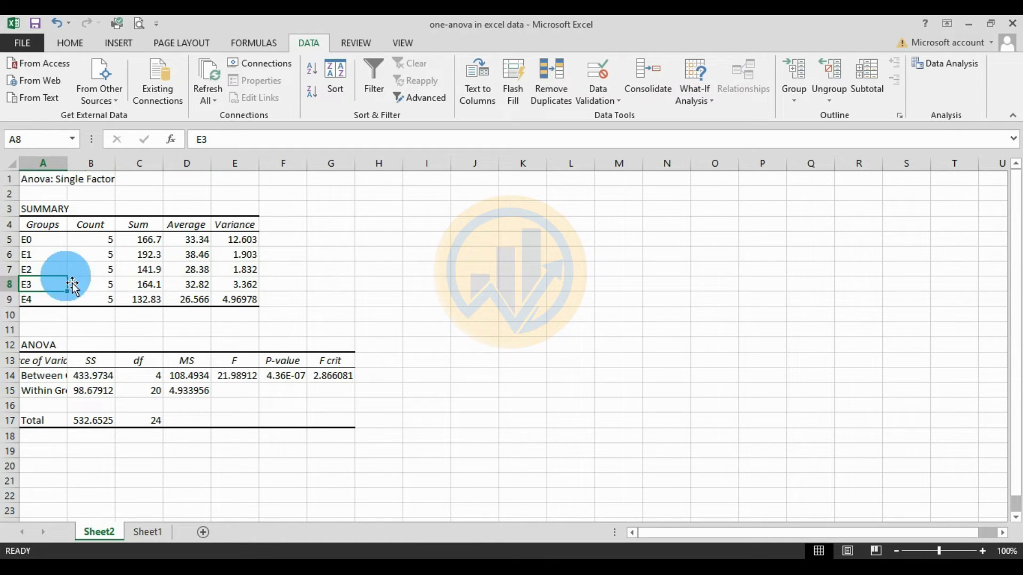
{"action": "left_click", "coordinate": [106, 285]}
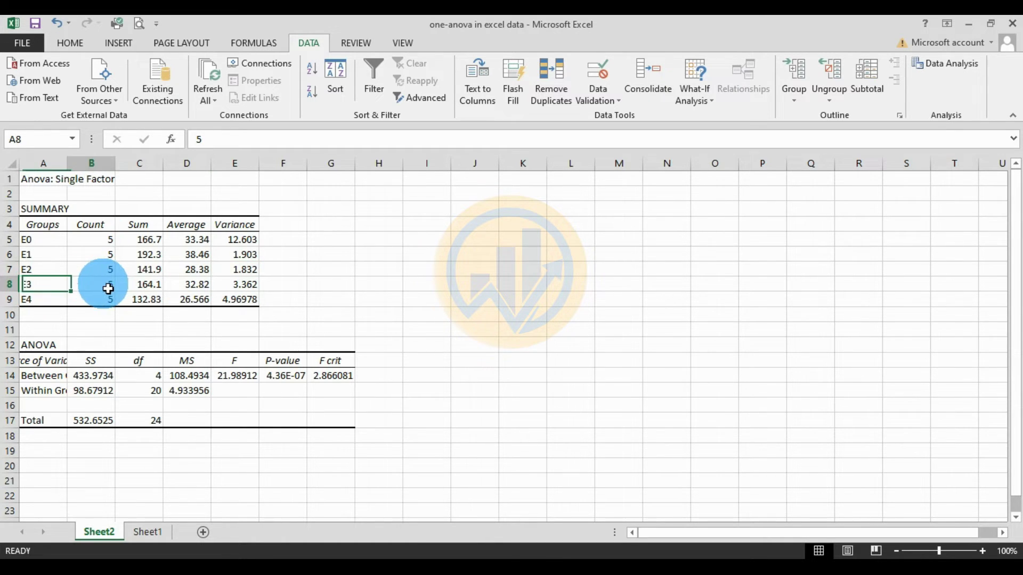
{"action": "left_click", "coordinate": [144, 285]}
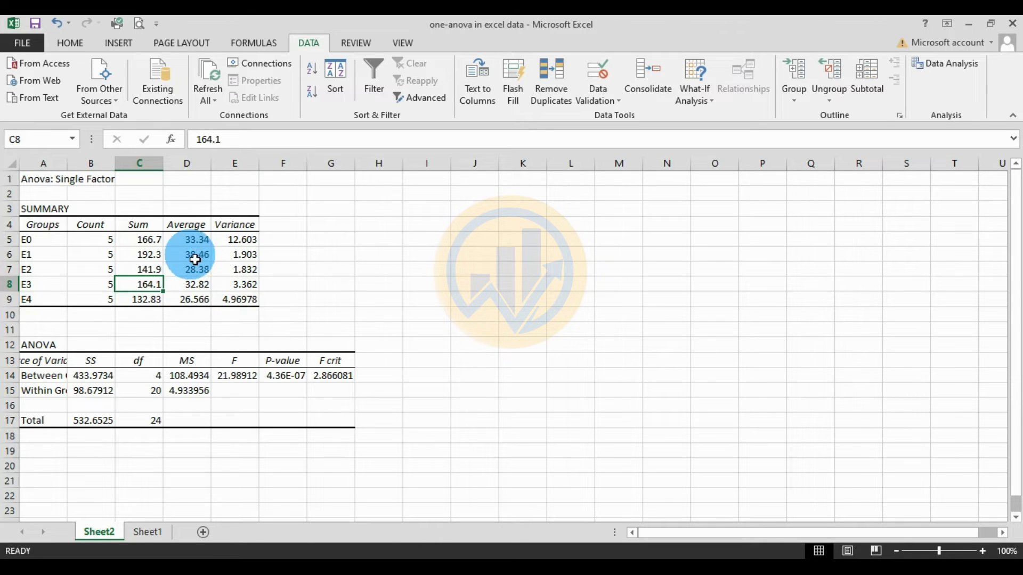
{"action": "left_click", "coordinate": [201, 283]}
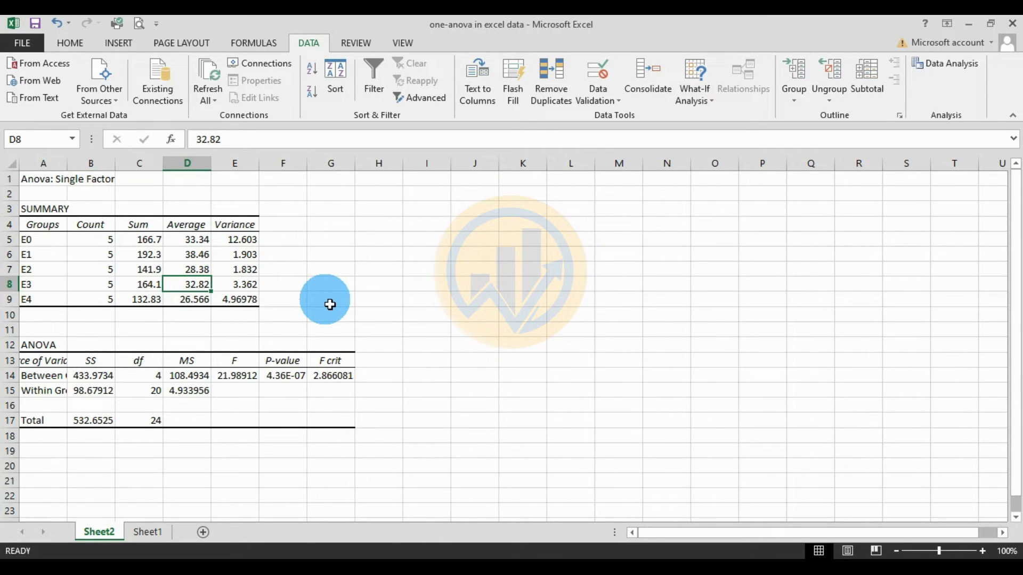
{"action": "left_click", "coordinate": [249, 283]}
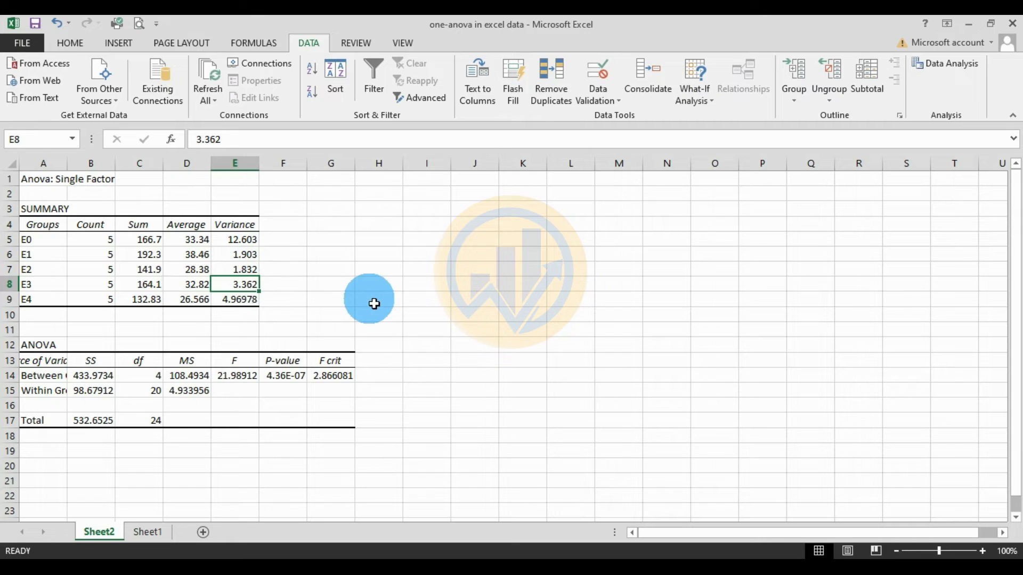
{"action": "left_click", "coordinate": [51, 304]}
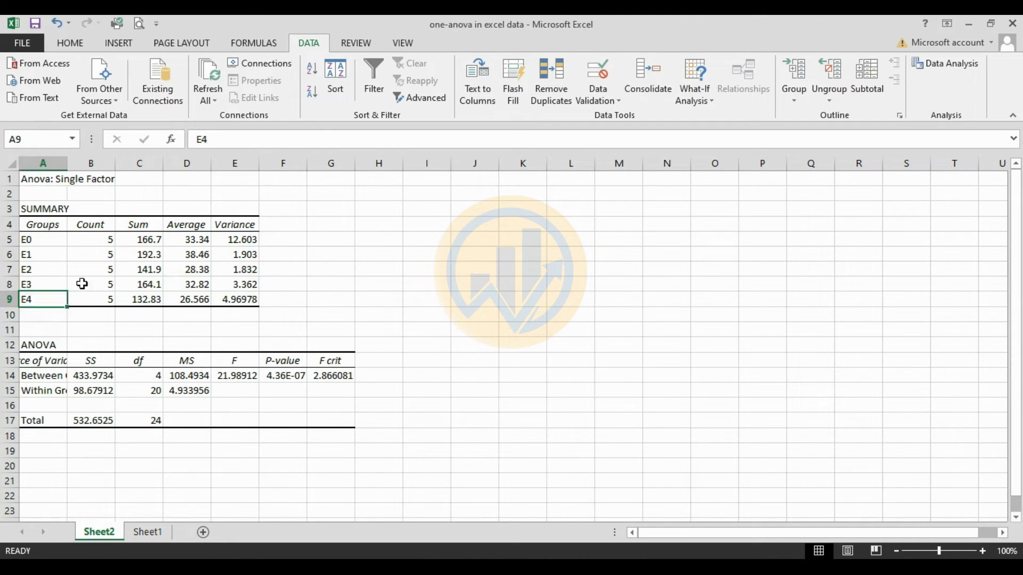
{"action": "left_click", "coordinate": [107, 303]}
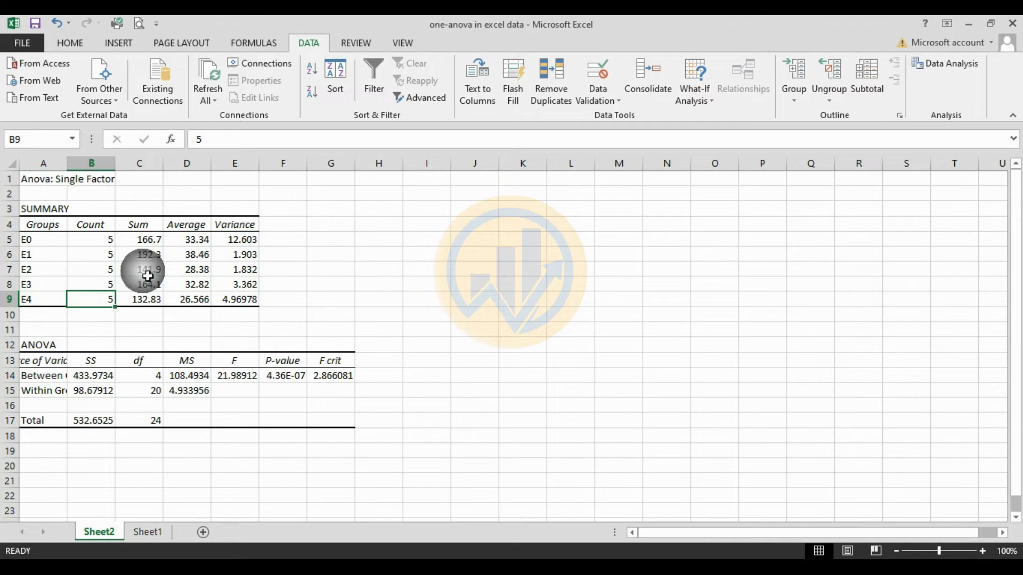
{"action": "left_click", "coordinate": [146, 305]}
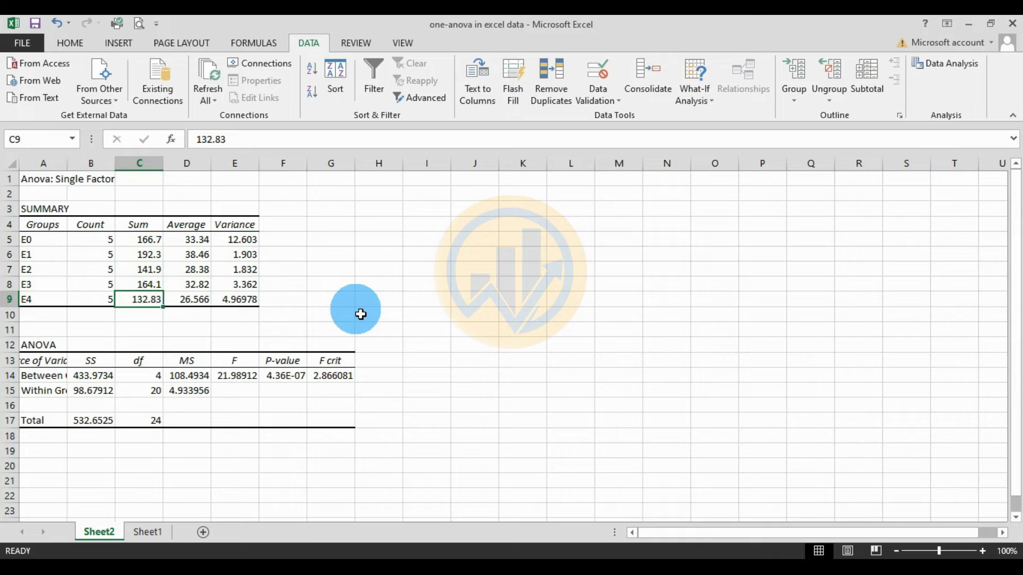
{"action": "left_click", "coordinate": [202, 304]}
{"action": "left_click", "coordinate": [202, 313]}
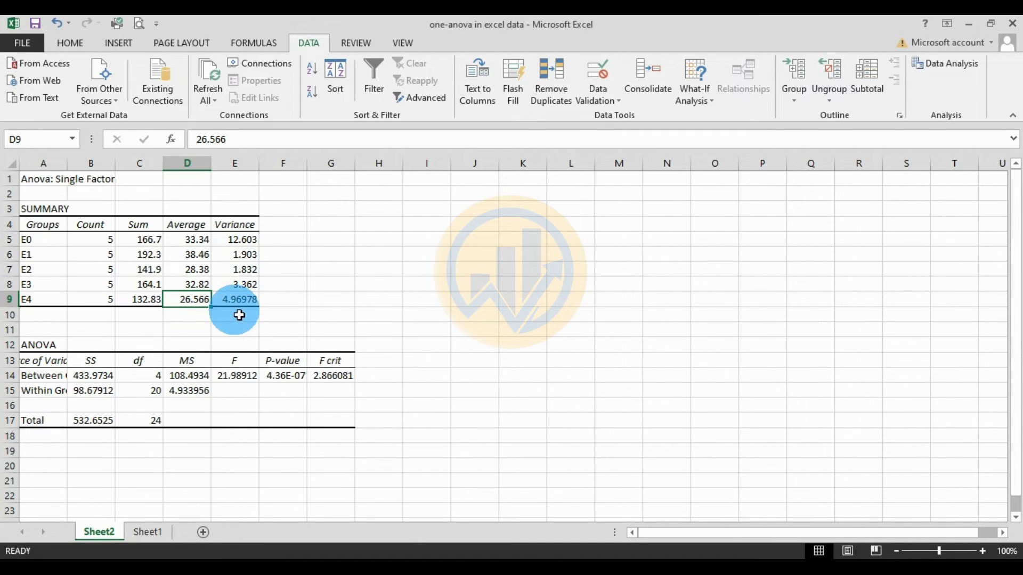
{"action": "left_click", "coordinate": [332, 303]}
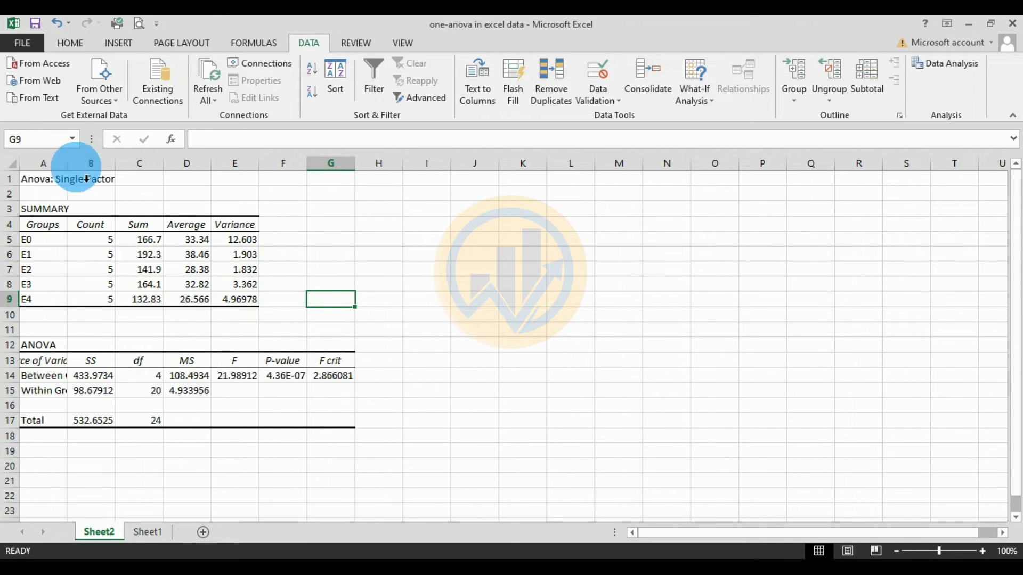
Step: Widen column A to fit the full ANOVA row labels and check the Between Groups, Within Groups and Total sources of variation
{"action": "left_click_drag", "start_coordinate": [67, 165], "coordinate": [123, 166]}
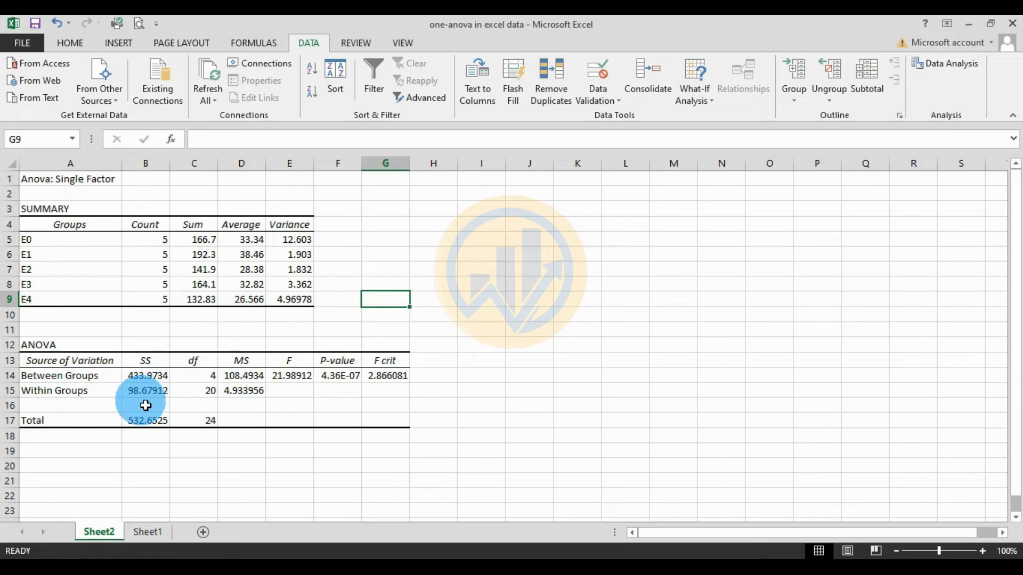
{"action": "left_click", "coordinate": [67, 377]}
{"action": "left_click", "coordinate": [73, 393]}
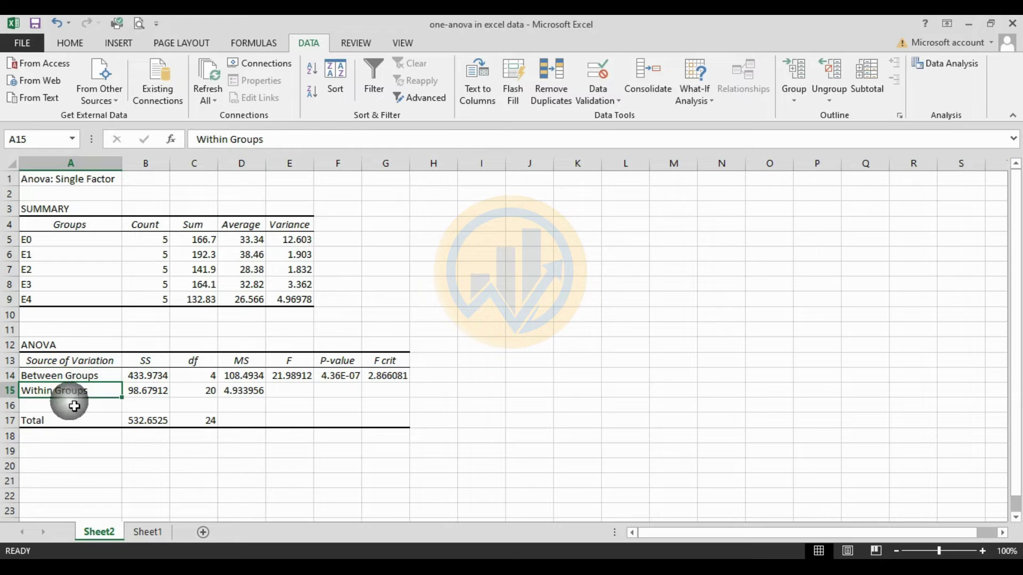
{"action": "left_click", "coordinate": [62, 420]}
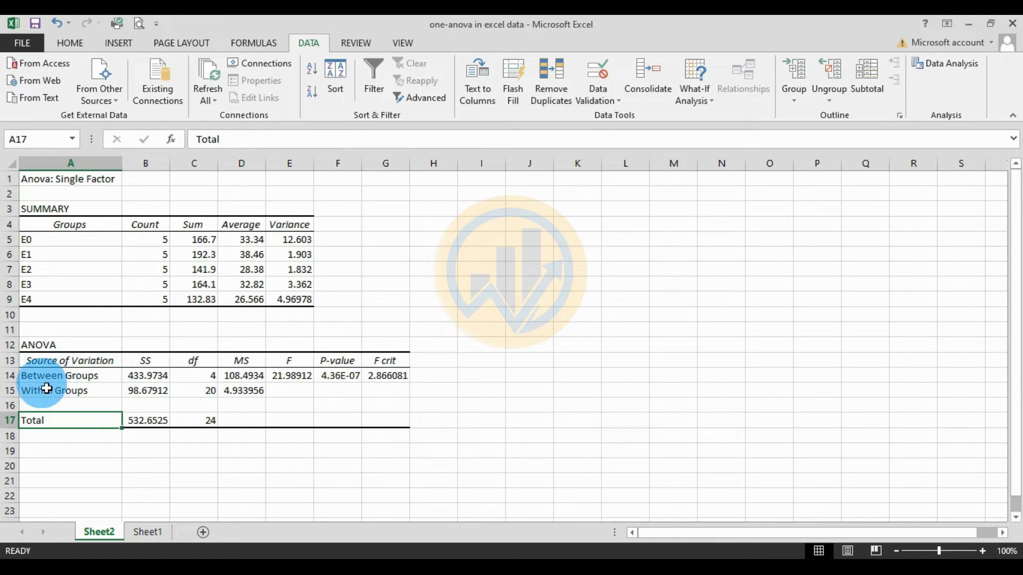
Step: Examine the sum of squares, degrees of freedom, mean square and F value in the Between Groups row
{"action": "left_click", "coordinate": [67, 377]}
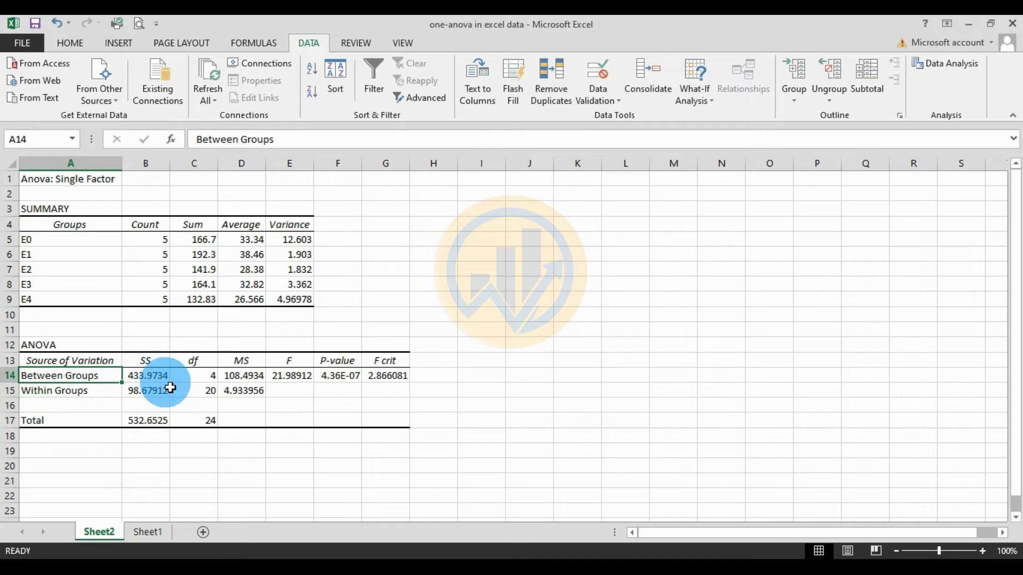
{"action": "left_click", "coordinate": [193, 383]}
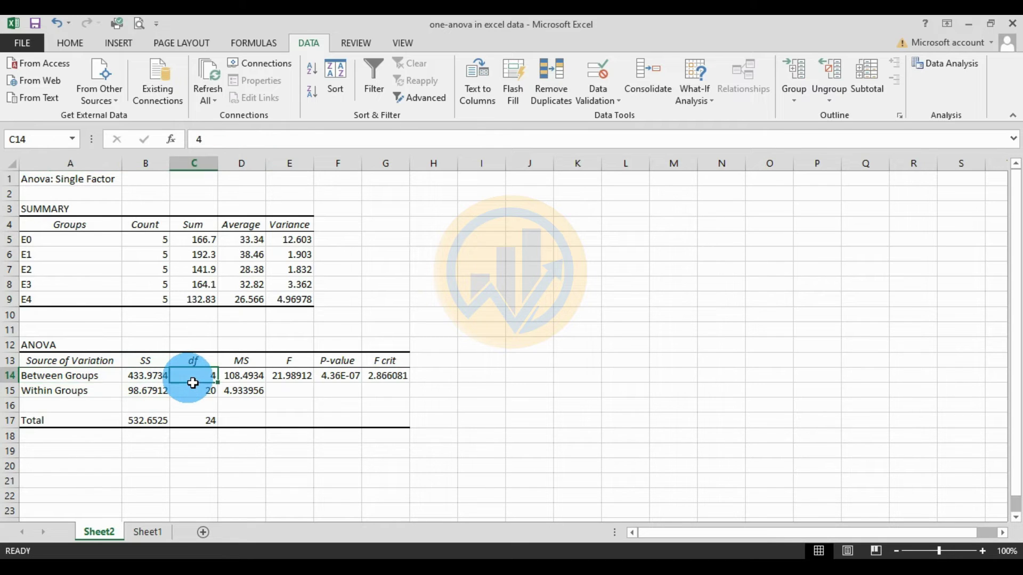
{"action": "key", "text": "Right"}
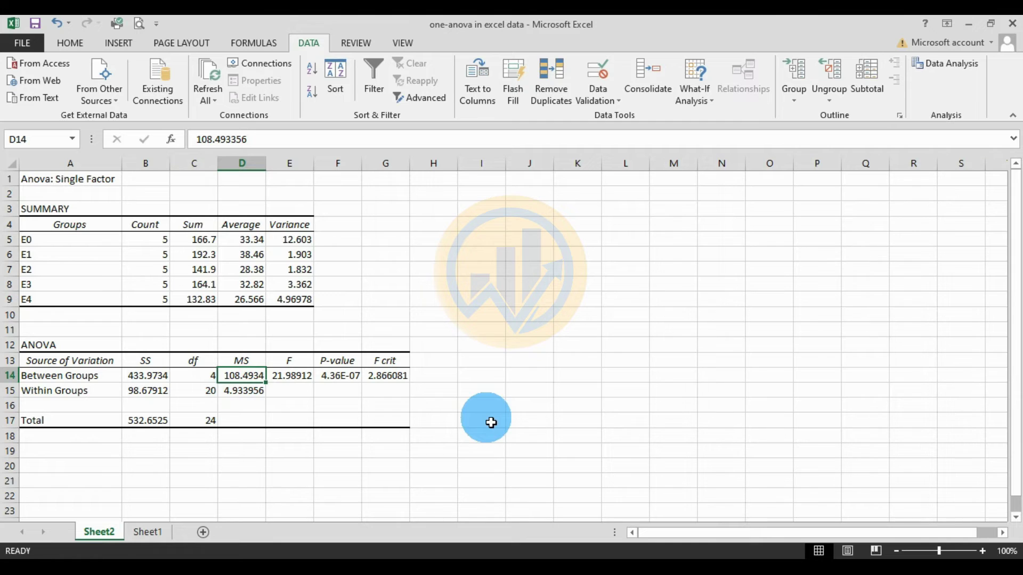
{"action": "left_click", "coordinate": [290, 379]}
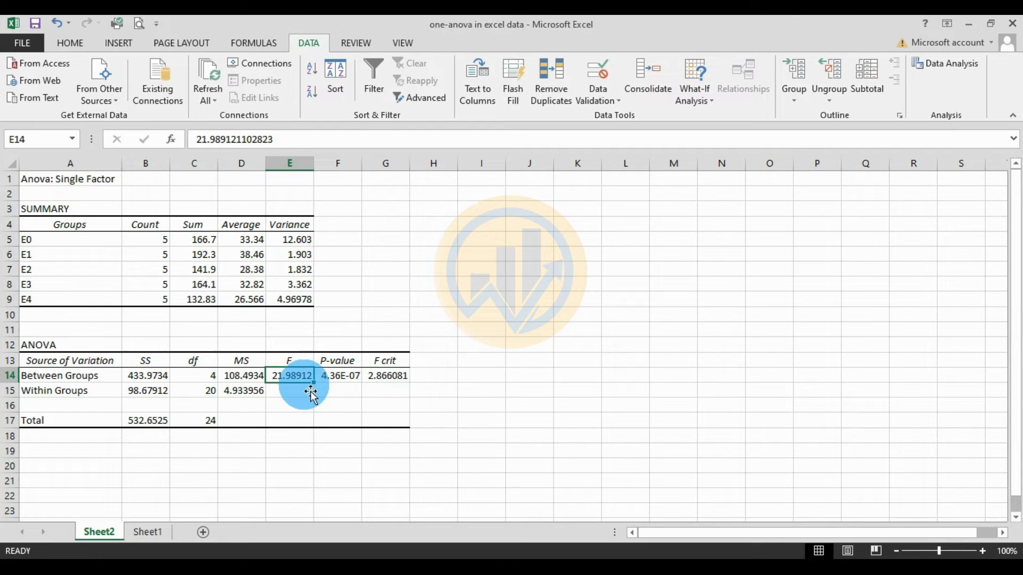
Step: Copy the Between Groups P-value from cell F14 and select the empty cell J17
{"action": "left_click", "coordinate": [343, 380]}
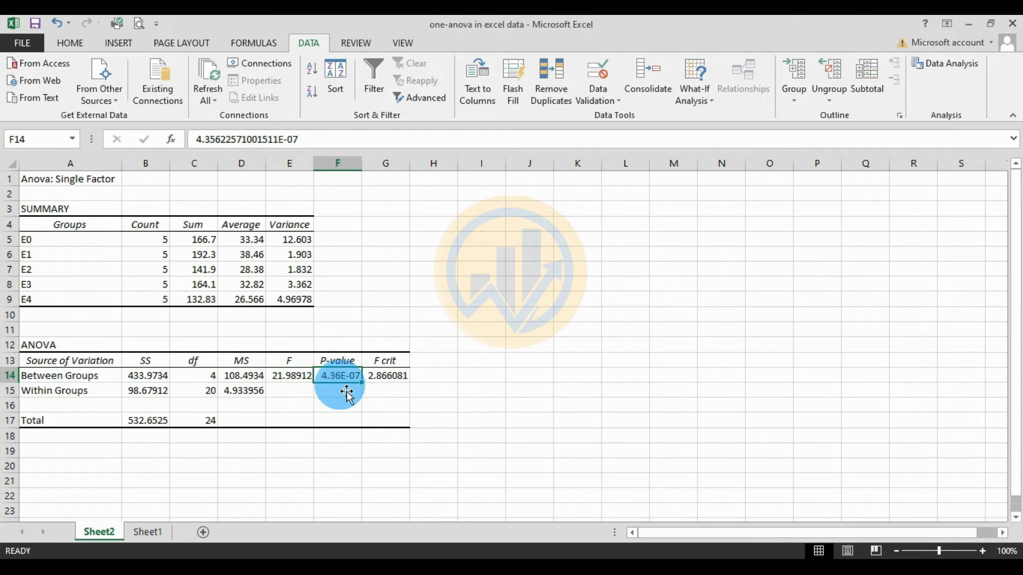
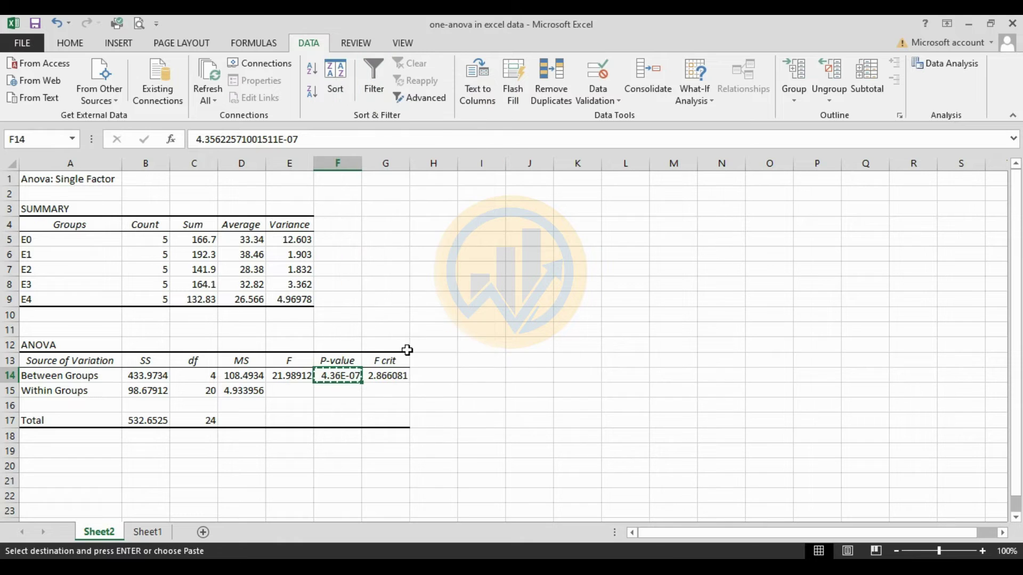
{"action": "left_click", "coordinate": [514, 423]}
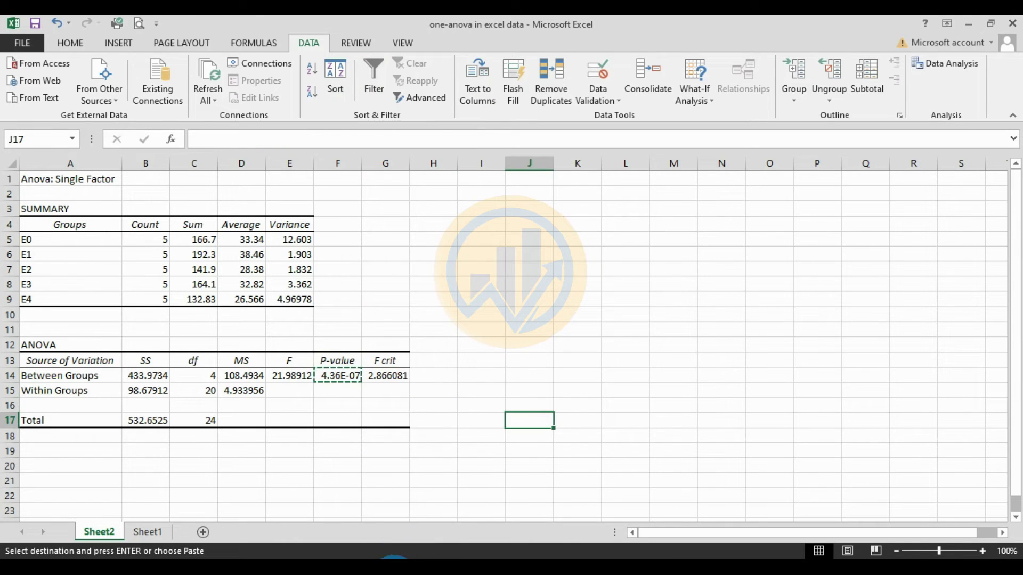
{"action": "left_click", "coordinate": [379, 558]}
{"action": "left_click", "coordinate": [336, 277]}
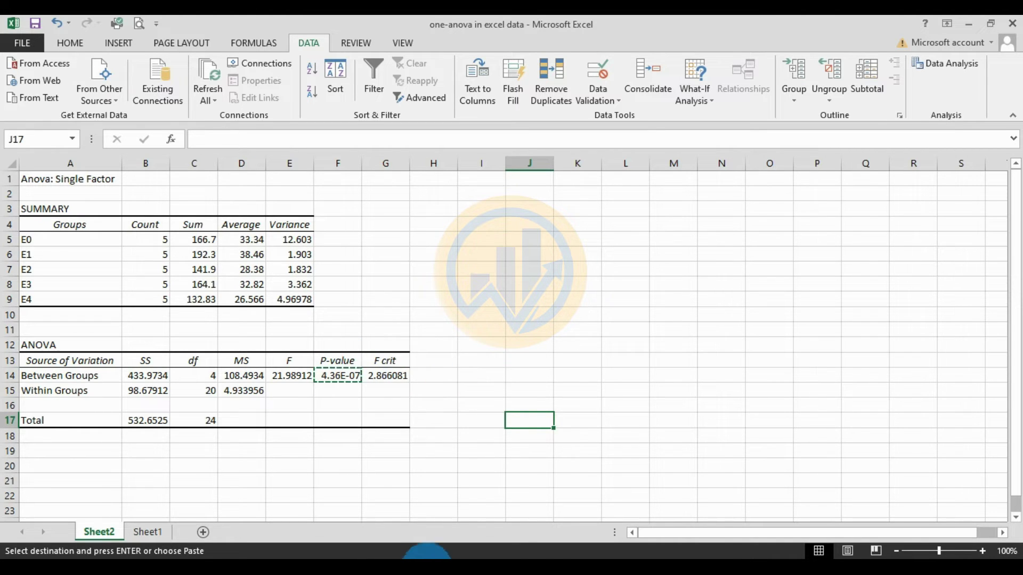
Step: Switch to the Scientific Notation to Number calculator in the browser and convert 4.36e-07 to a decimal number
{"action": "left_click", "coordinate": [426, 557]}
{"action": "left_click", "coordinate": [407, 285]}
{"action": "type", "text": "4.36"}
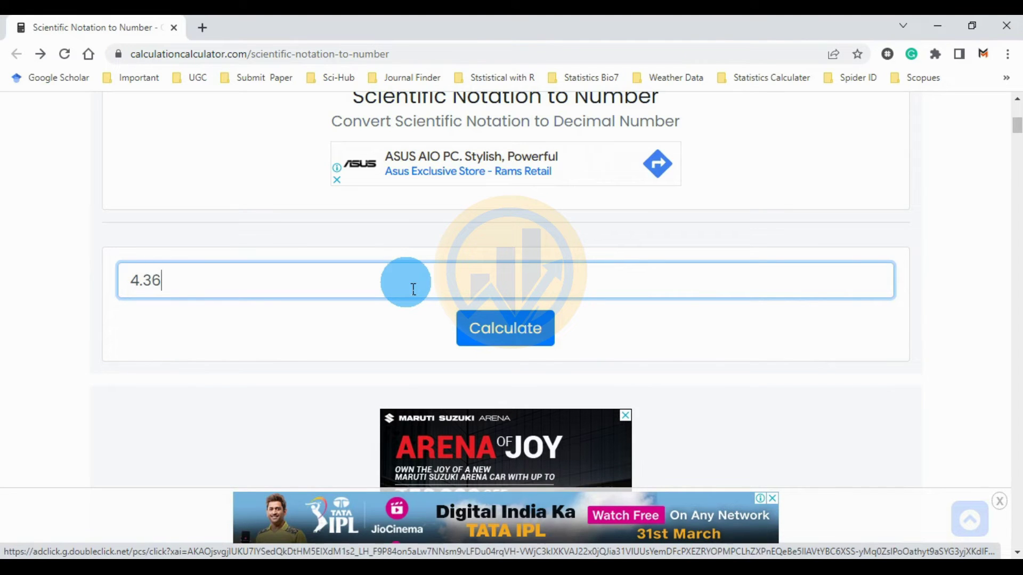
{"action": "key", "text": "alt+Tab"}
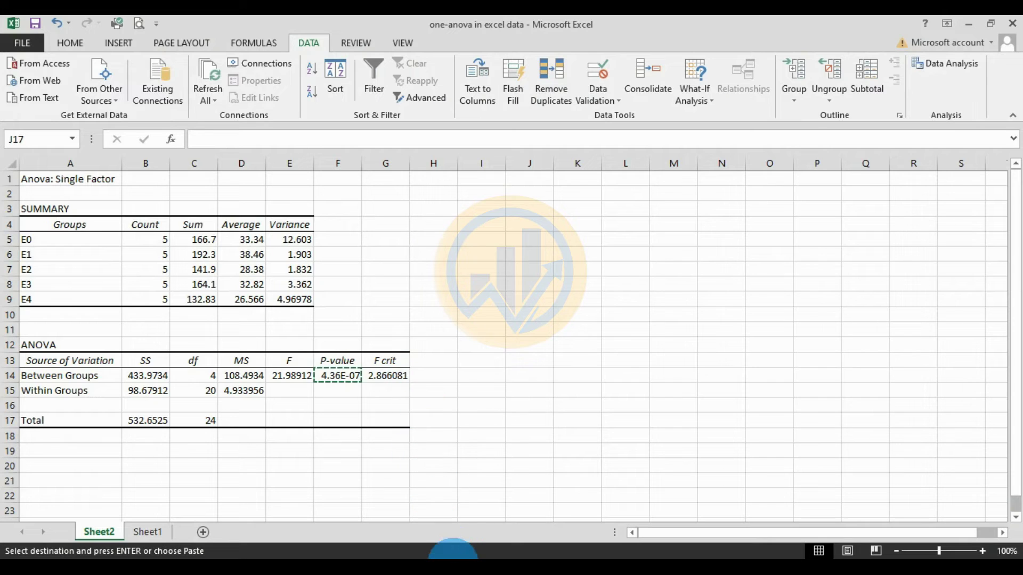
{"action": "key", "text": "alt+Tab"}
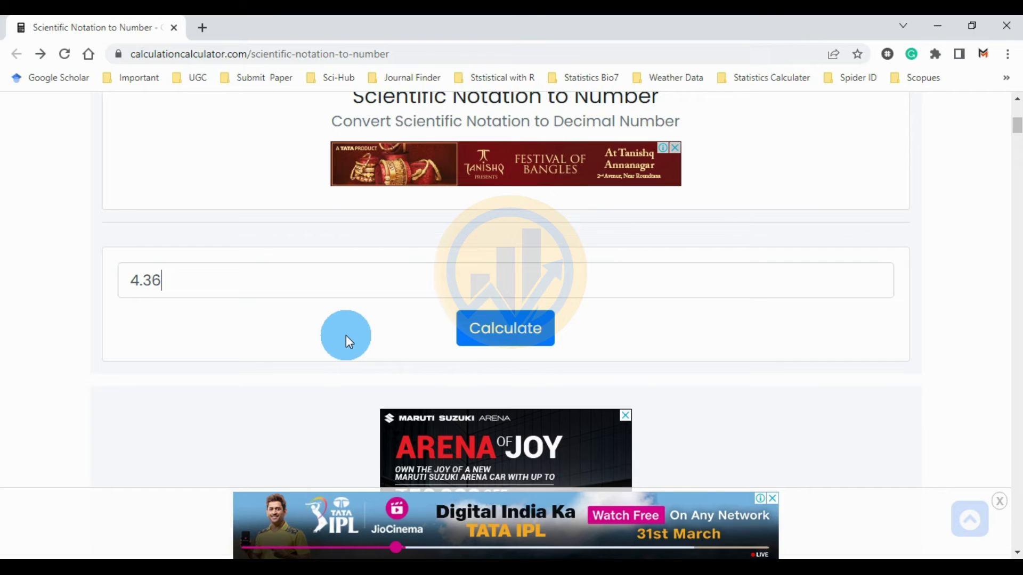
{"action": "left_click", "coordinate": [232, 299]}
{"action": "type", "text": "e"}
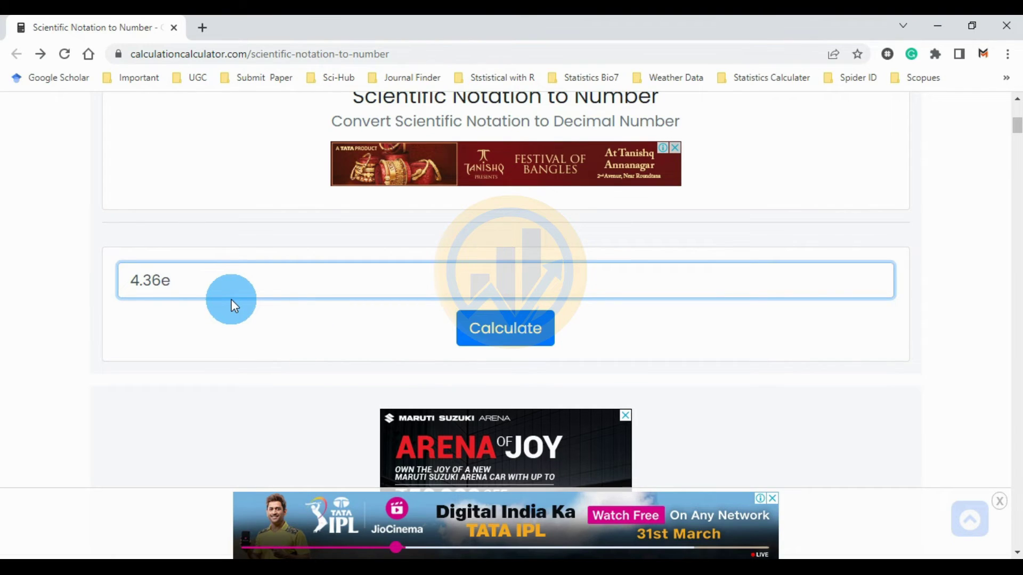
{"action": "type", "text": "-07"}
{"action": "left_click", "coordinate": [517, 331]}
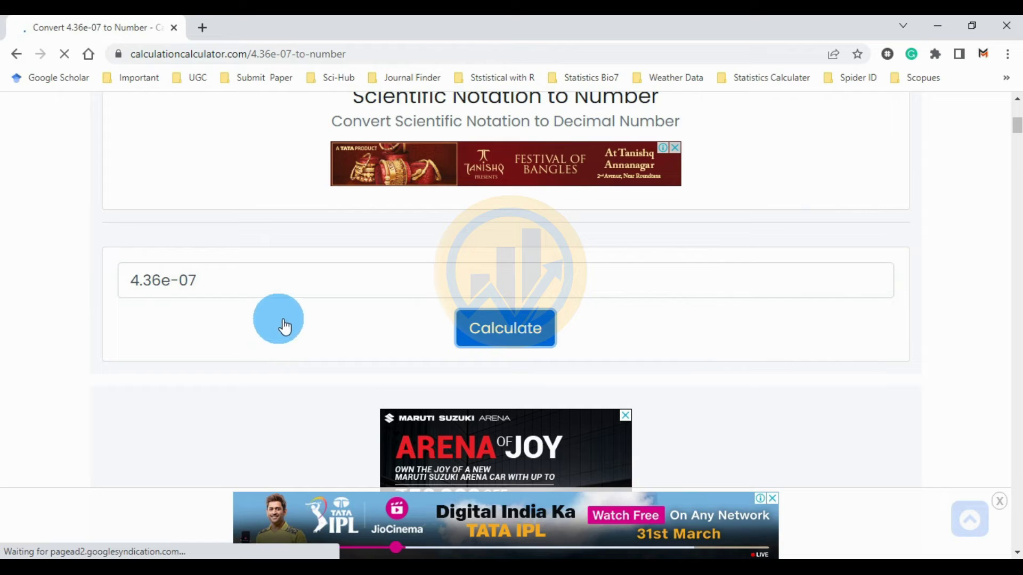
Step: Copy the converted decimal result shown for 4.36e-07 on the calculator page
{"action": "scroll", "coordinate": [362, 328], "scroll_direction": "down", "scroll_amount": 7}
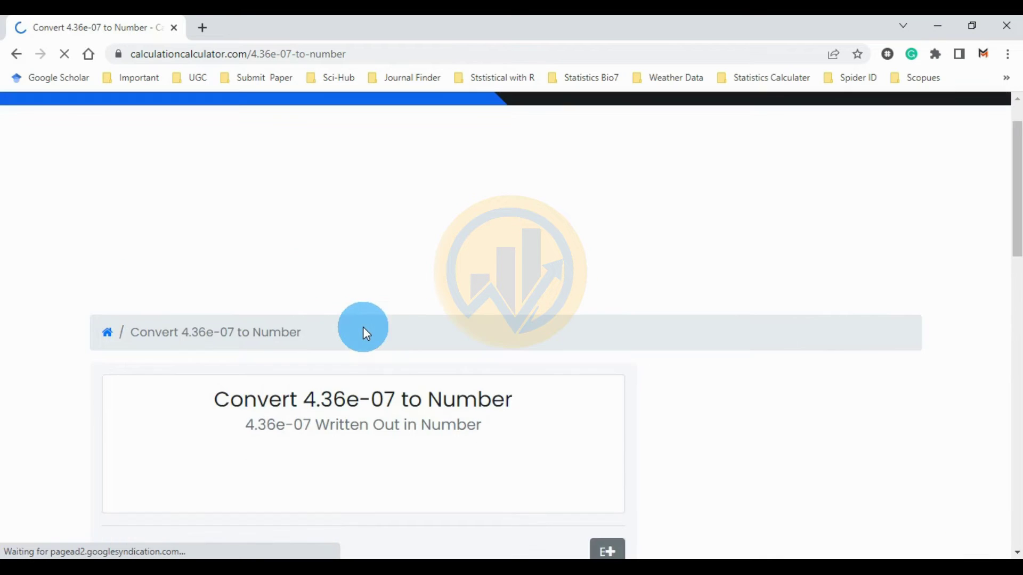
{"action": "left_click_drag", "start_coordinate": [284, 325], "coordinate": [146, 318]}
{"action": "left_click", "coordinate": [149, 319]}
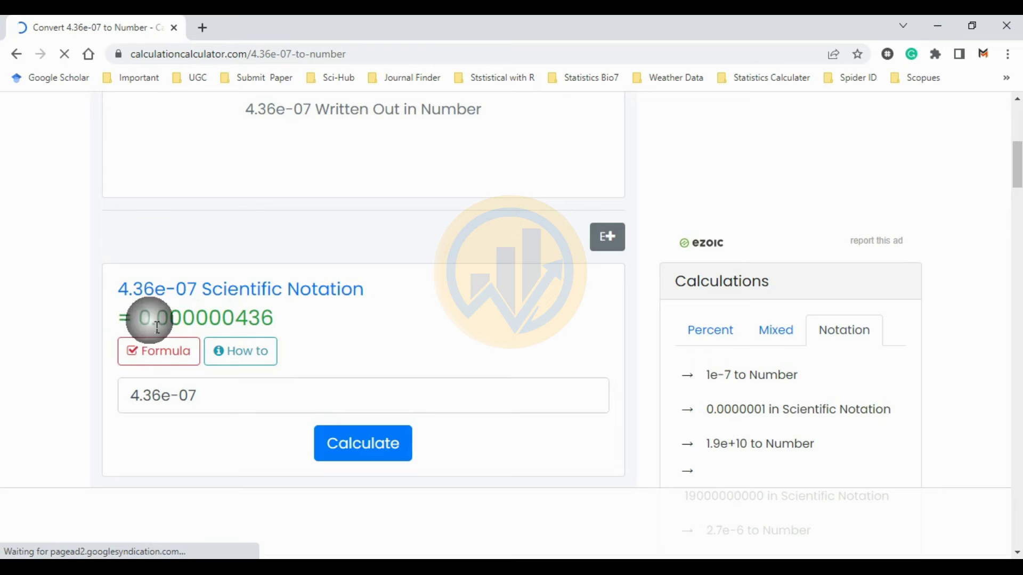
{"action": "left_click_drag", "start_coordinate": [229, 328], "coordinate": [274, 320]}
{"action": "right_click", "coordinate": [261, 320]}
{"action": "left_click", "coordinate": [296, 325]}
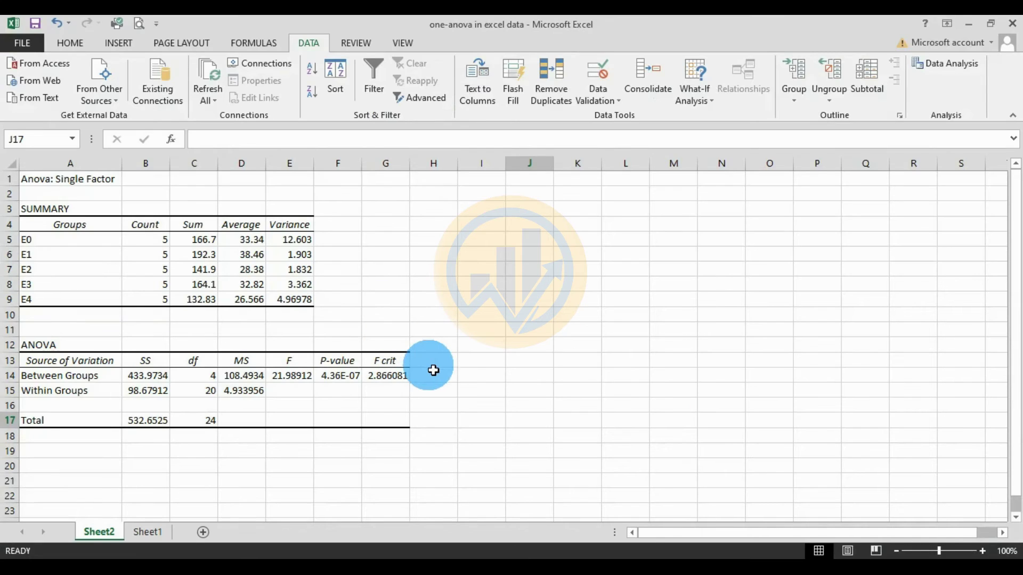
Step: Switch to Excel, enter the heading "p value" in cell I13 and paste the copied decimal number into cell I14
{"action": "left_click", "coordinate": [486, 377]}
{"action": "left_click", "coordinate": [499, 365]}
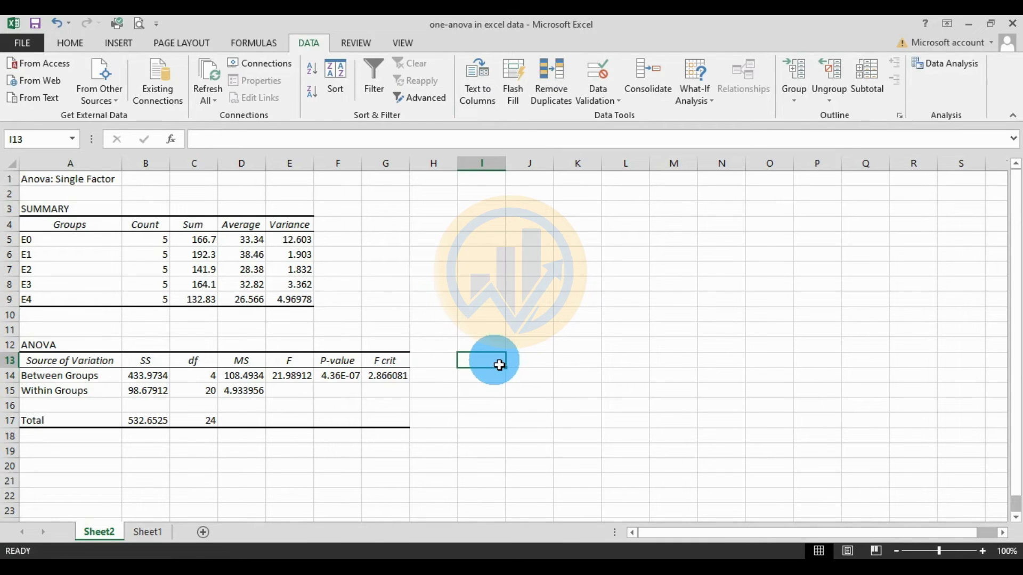
{"action": "type", "text": "p"}
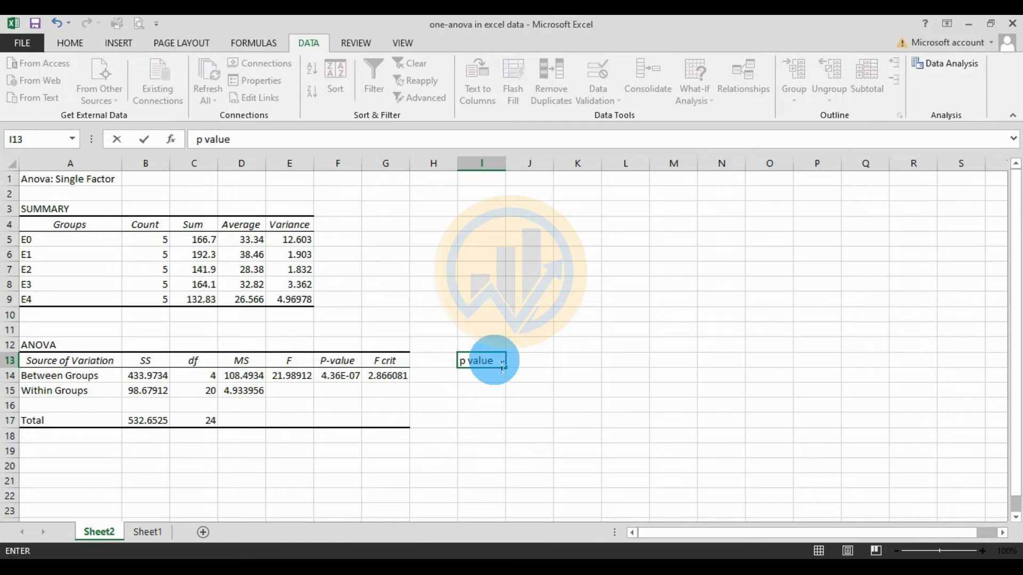
{"action": "type", "text": " value"}
{"action": "key", "text": "Return"}
{"action": "right_click", "coordinate": [479, 379]}
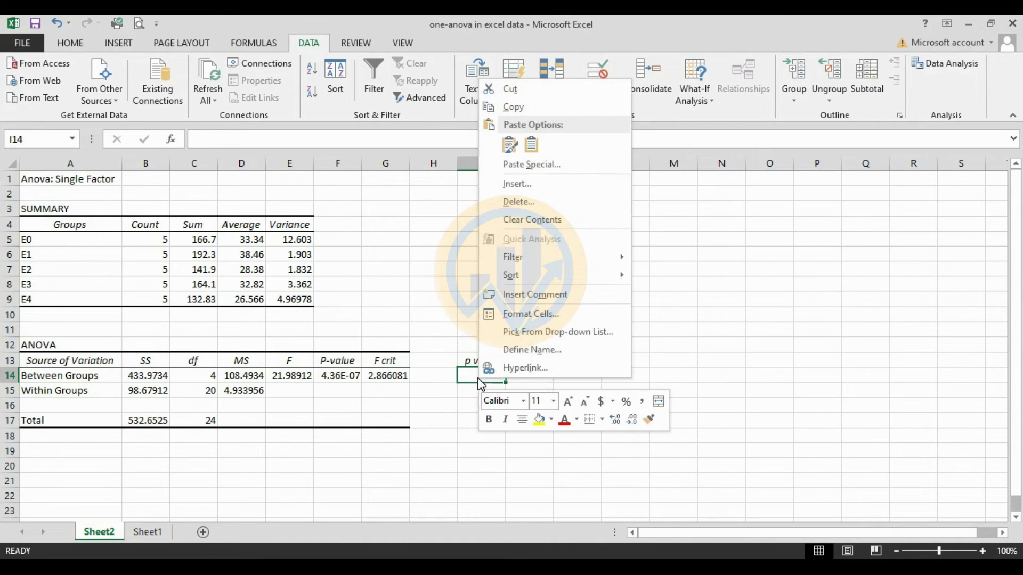
{"action": "left_click", "coordinate": [518, 149]}
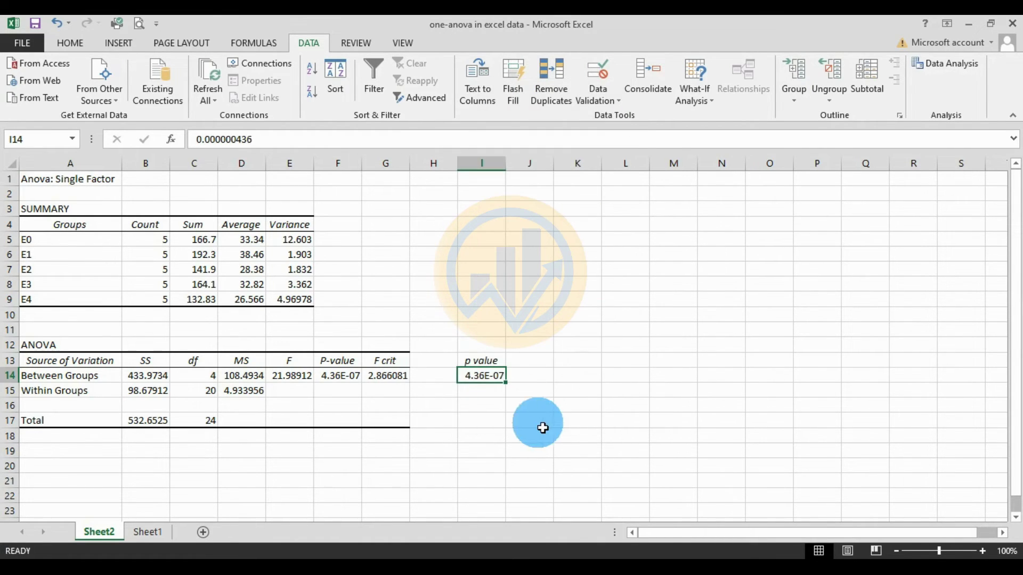
Step: Check the converted number in the browser and try pasting it into cell I14 of the workbook again
{"action": "left_click", "coordinate": [387, 556]}
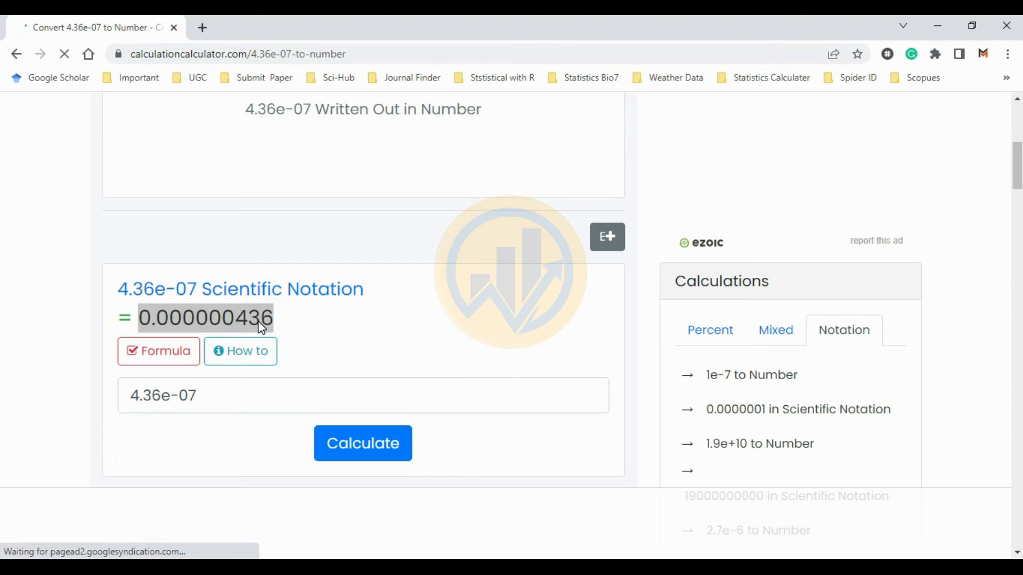
{"action": "left_click", "coordinate": [406, 549]}
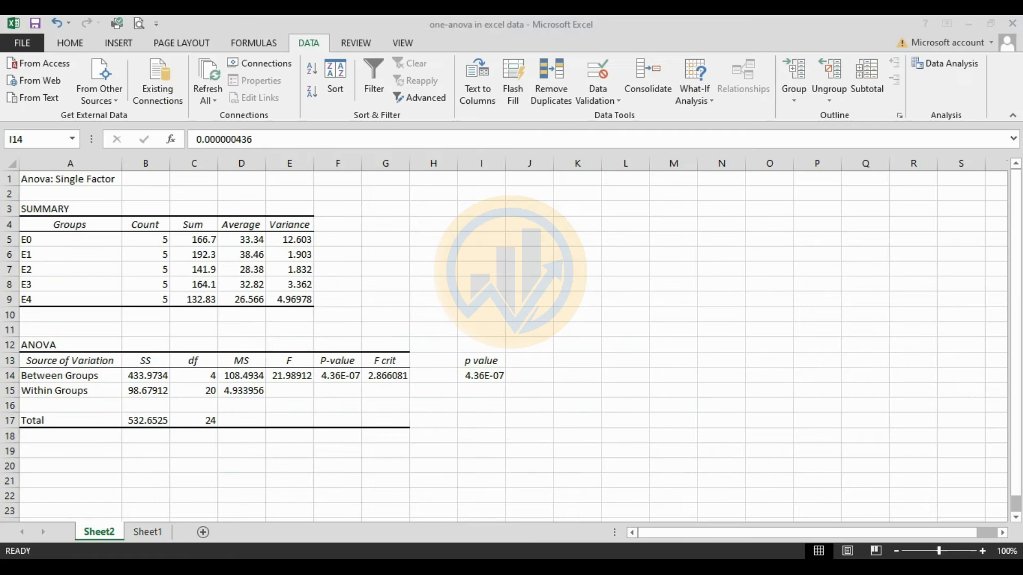
{"action": "left_click", "coordinate": [496, 386]}
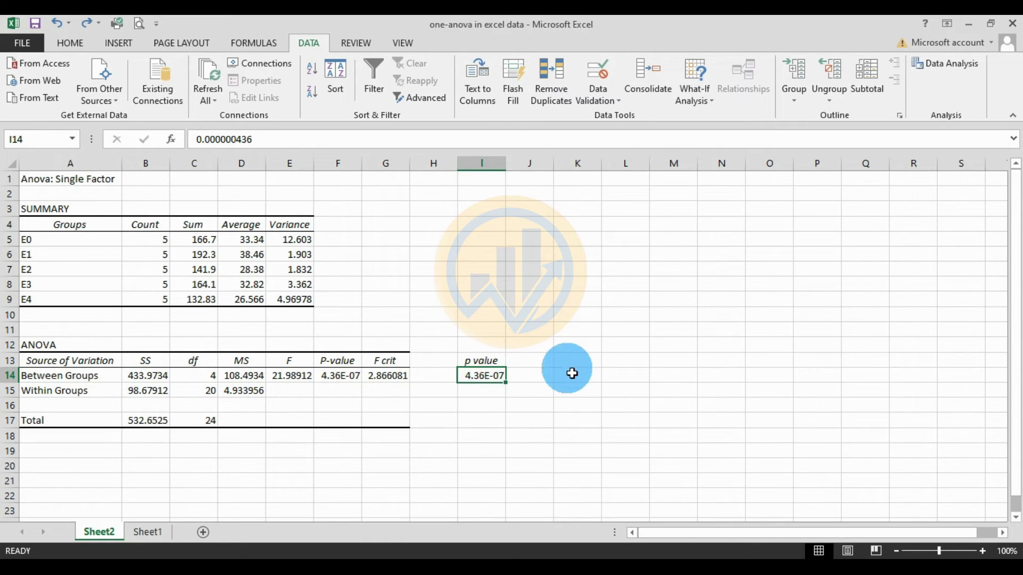
{"action": "right_click", "coordinate": [486, 383]}
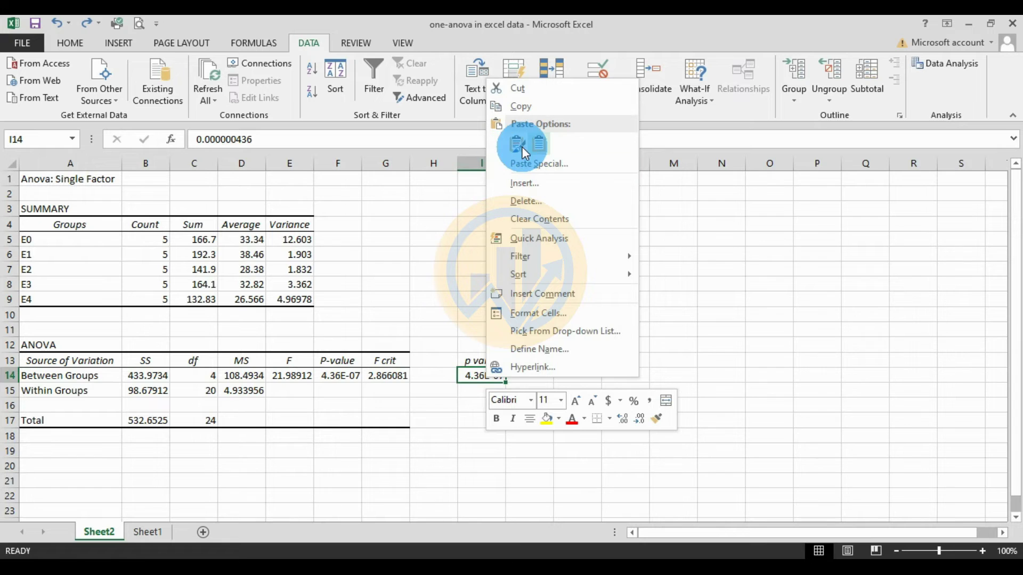
{"action": "left_click", "coordinate": [517, 143]}
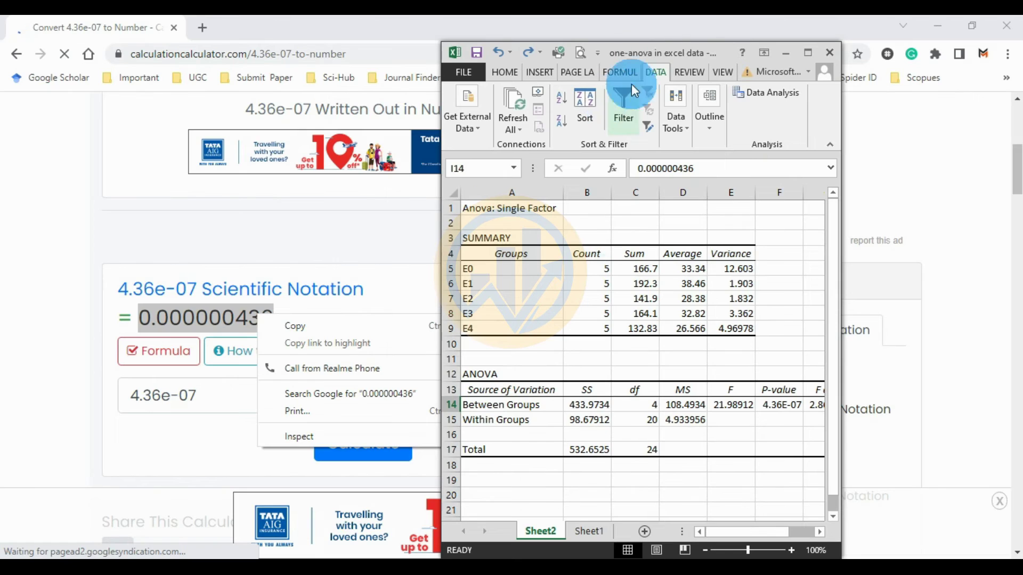
Step: Place the workbook window beside the converter result to enter 0.000000436 in cell I14, and maximize the window again
{"action": "left_click_drag", "start_coordinate": [679, 46], "coordinate": [741, 49]}
{"action": "left_click_drag", "start_coordinate": [794, 535], "coordinate": [832, 531]}
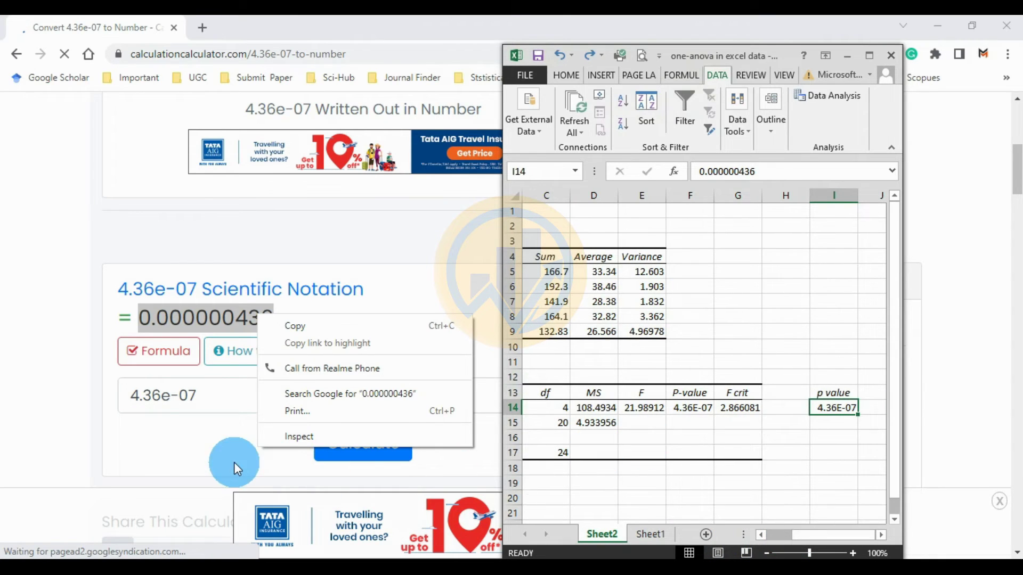
{"action": "left_click", "coordinate": [230, 473]}
{"action": "key", "text": "alt+Tab"}
{"action": "left_click", "coordinate": [824, 409]}
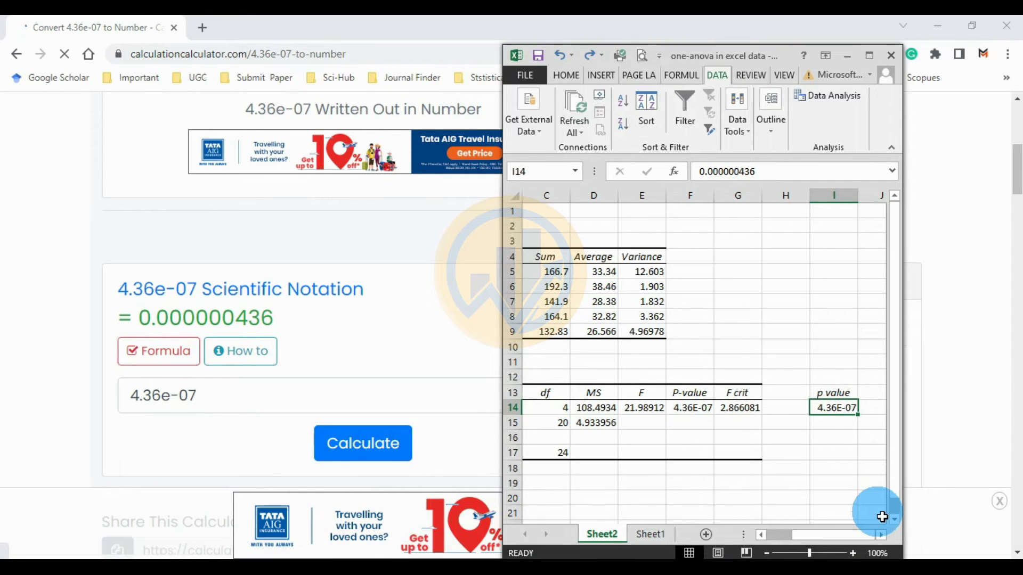
{"action": "type", "text": "0.000000436"}
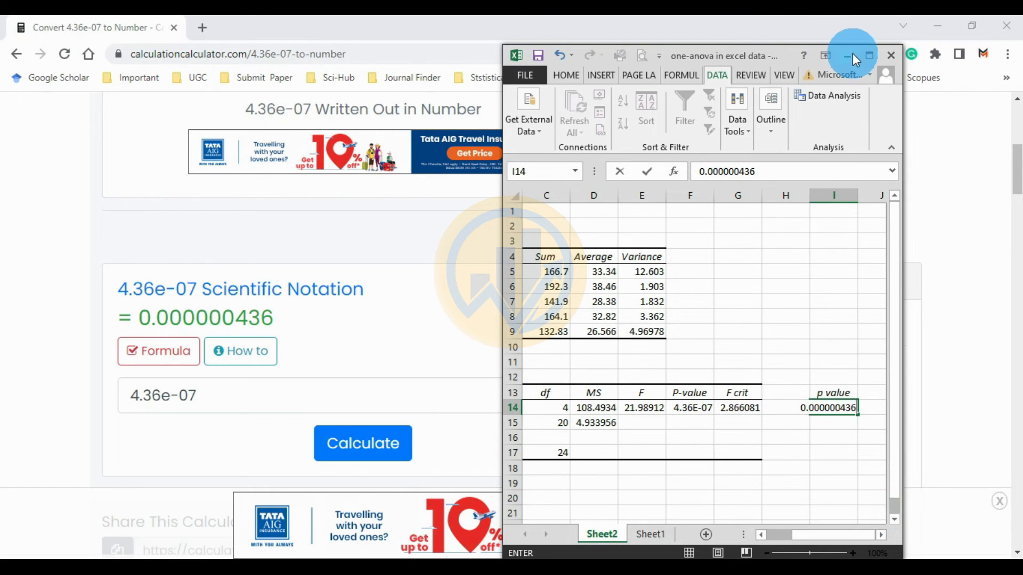
{"action": "left_click", "coordinate": [868, 55]}
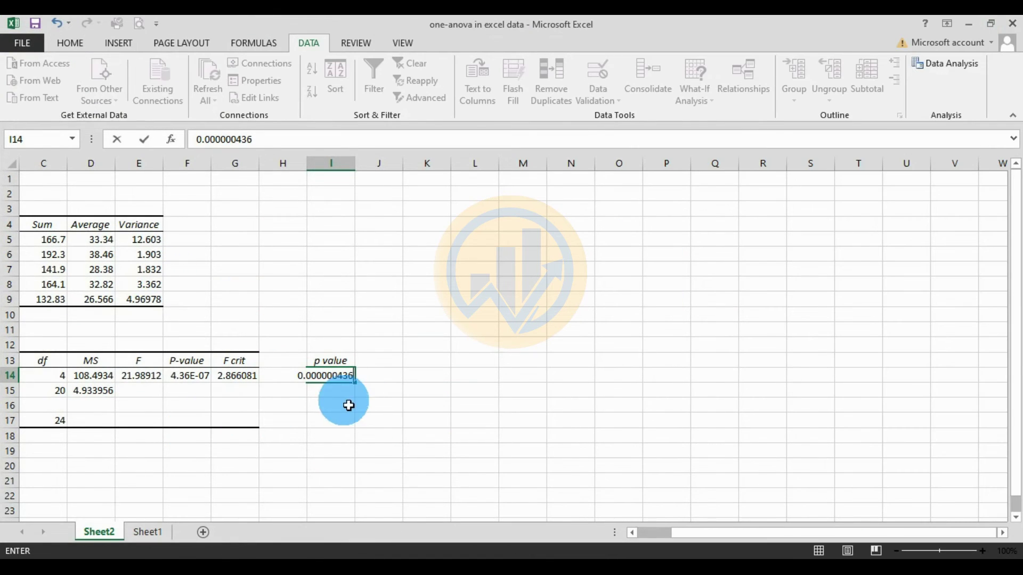
{"action": "key", "text": "Return"}
{"action": "left_click", "coordinate": [341, 376]}
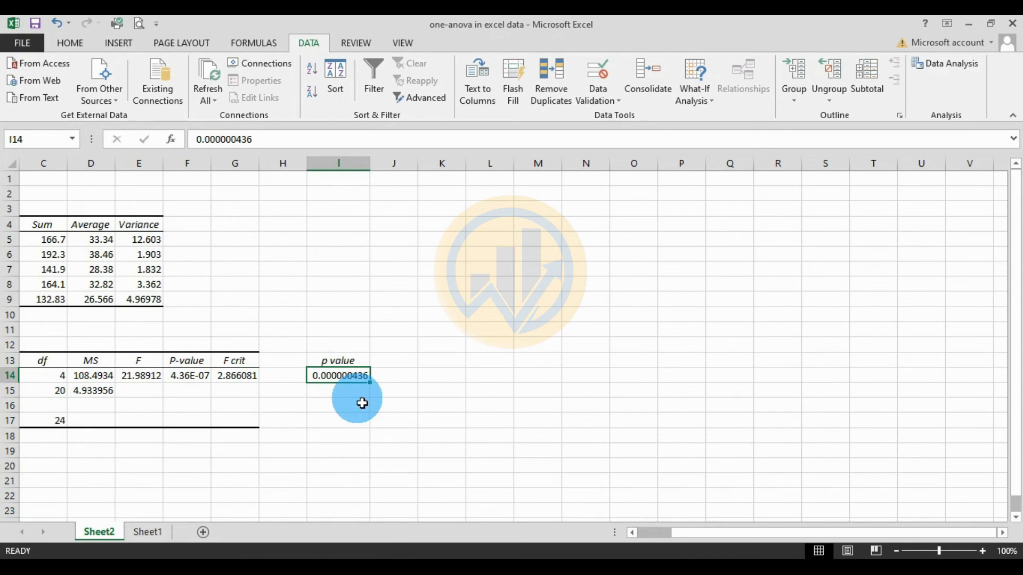
Step: Enter the label "p 0.05" in cell J13 and select the p value in cell I14 for comparison
{"action": "left_click", "coordinate": [405, 362]}
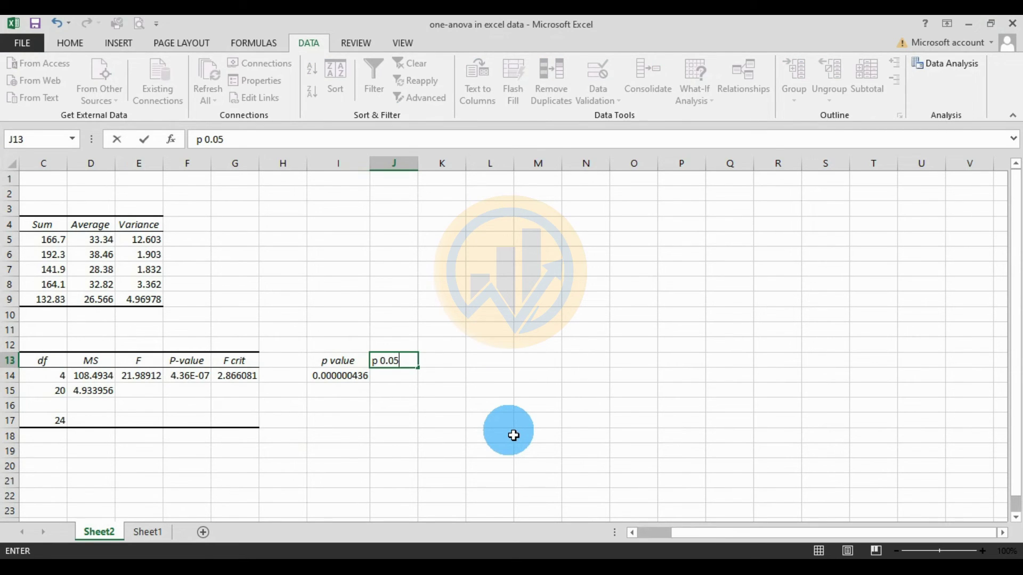
{"action": "left_click", "coordinate": [352, 377]}
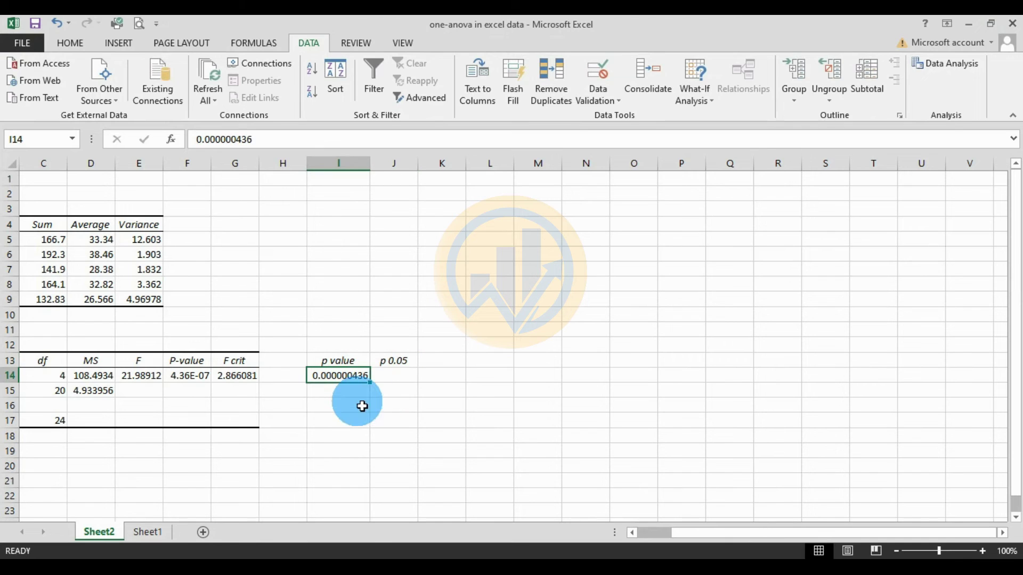
{"action": "left_click", "coordinate": [724, 534]}
{"action": "left_click_drag", "start_coordinate": [728, 541], "coordinate": [647, 535]}
{"action": "left_click", "coordinate": [488, 380]}
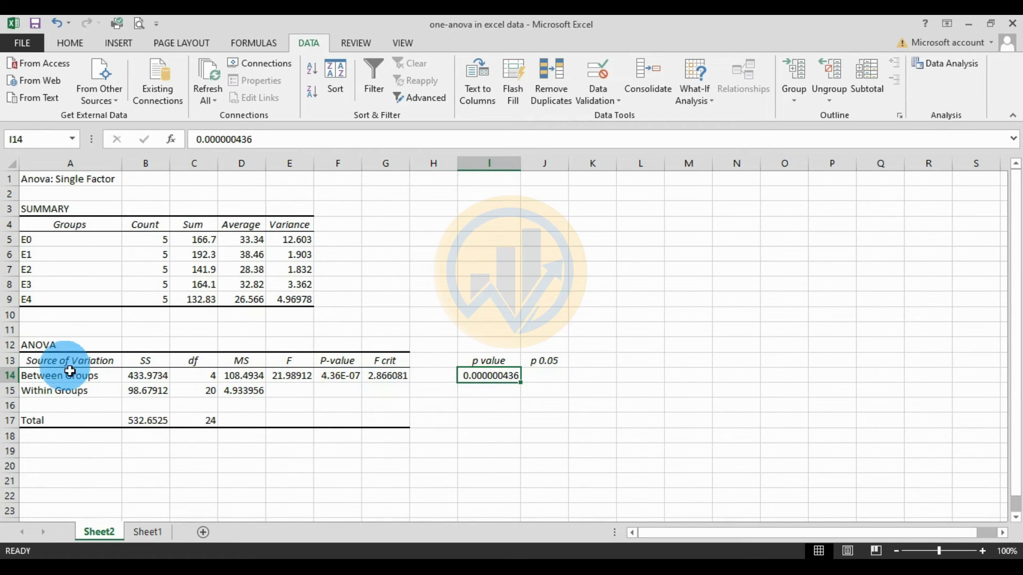
Step: Examine the Within Groups and Total rows of the ANOVA table, and finish on an empty cell beside it
{"action": "left_click", "coordinate": [55, 393]}
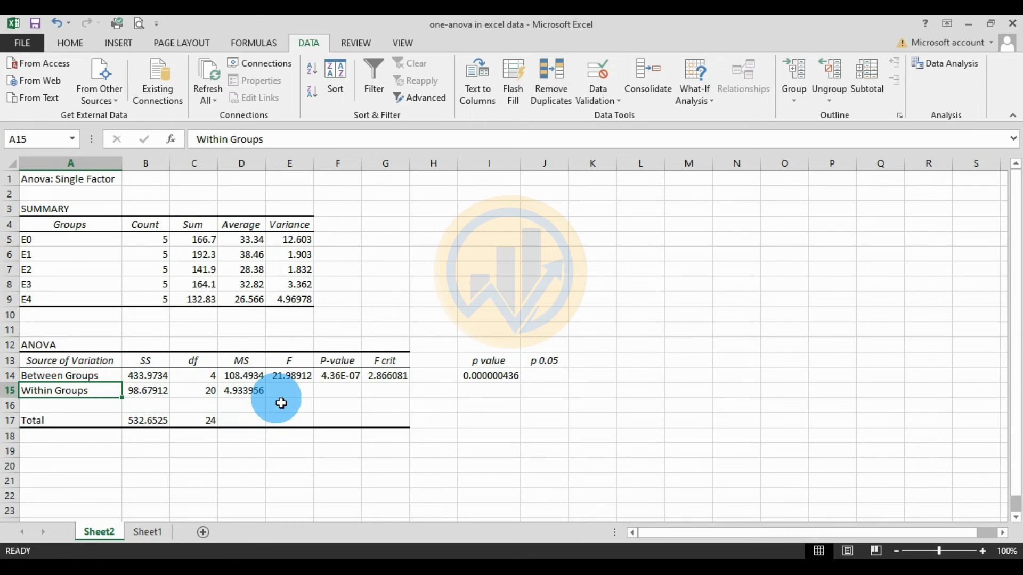
{"action": "left_click", "coordinate": [78, 427]}
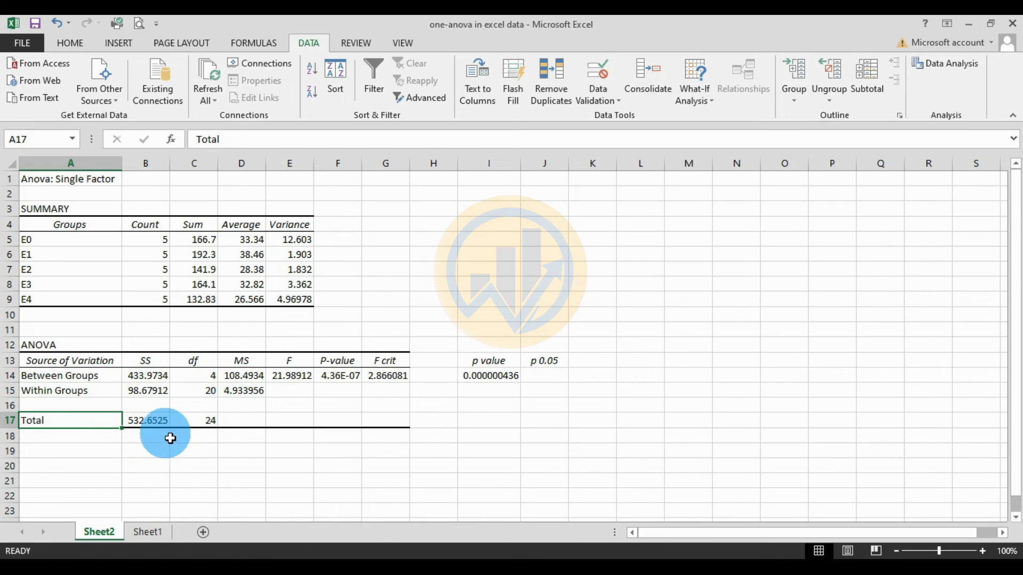
{"action": "left_click", "coordinate": [205, 421]}
{"action": "left_click", "coordinate": [514, 440]}
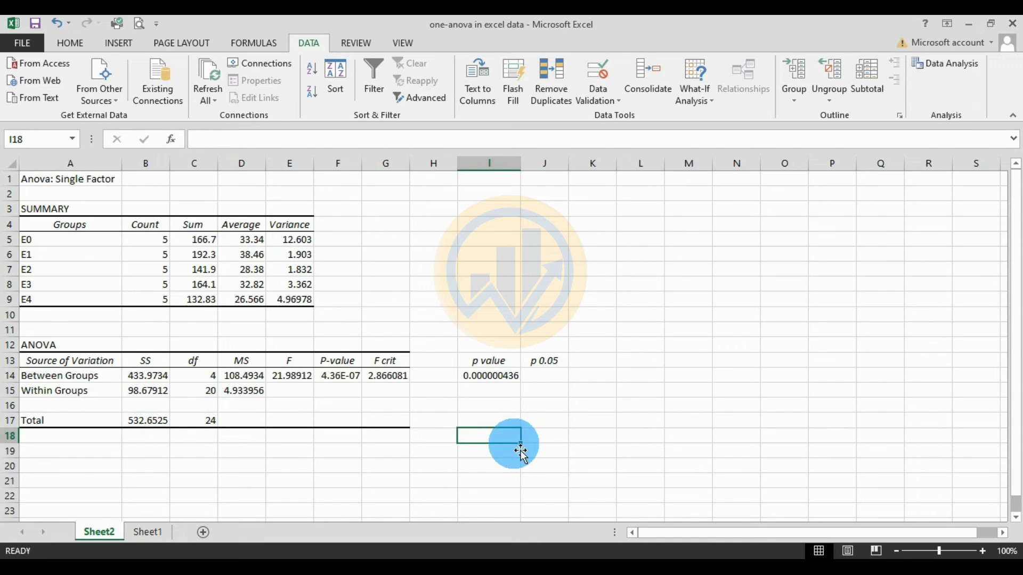
Step: Review the Anova: Single Factor settings for the data on Sheet1 and close the dialogs without running the analysis
{"action": "left_click", "coordinate": [152, 532]}
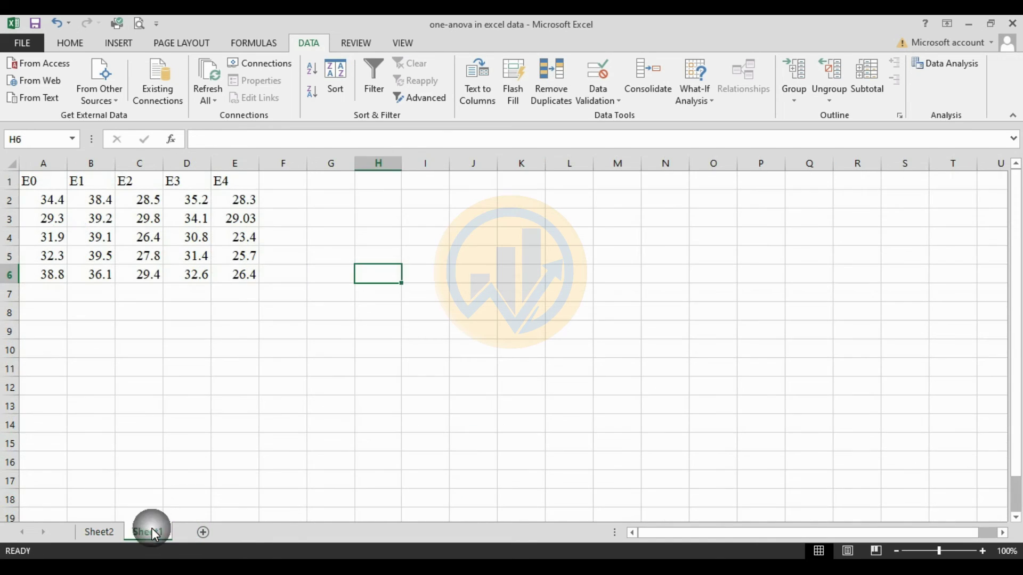
{"action": "left_click", "coordinate": [520, 407]}
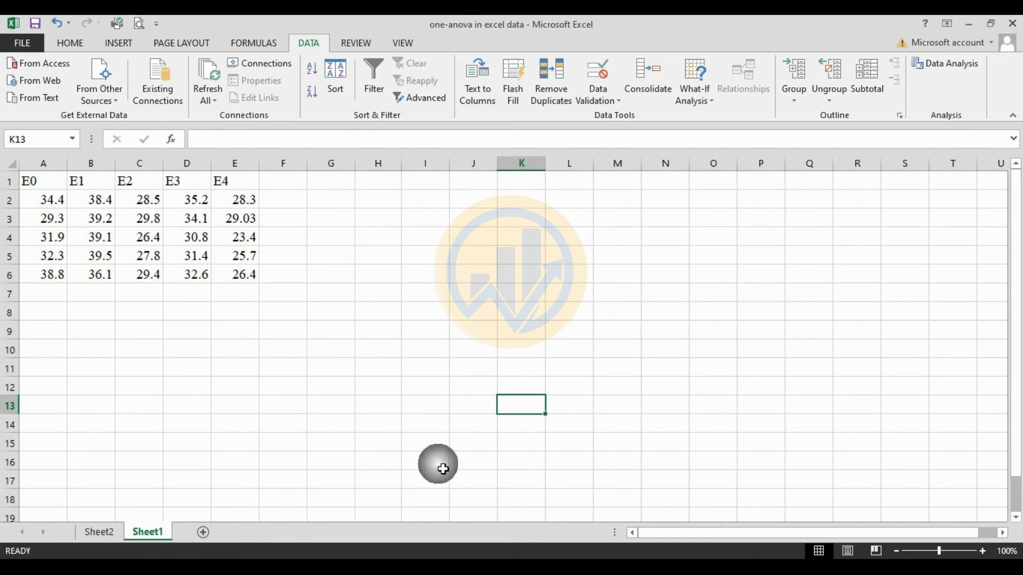
{"action": "left_click", "coordinate": [949, 67]}
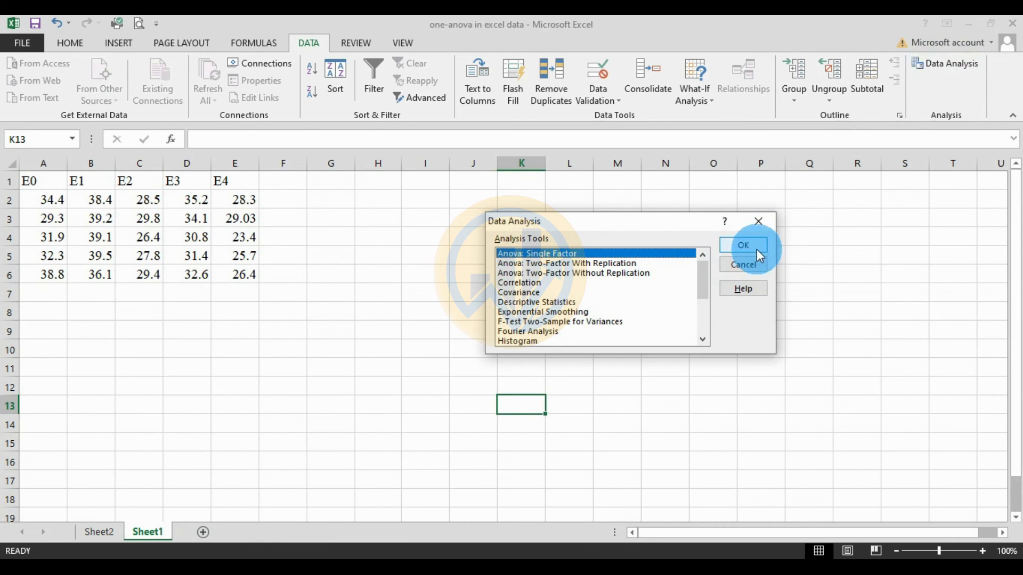
{"action": "left_click", "coordinate": [759, 256]}
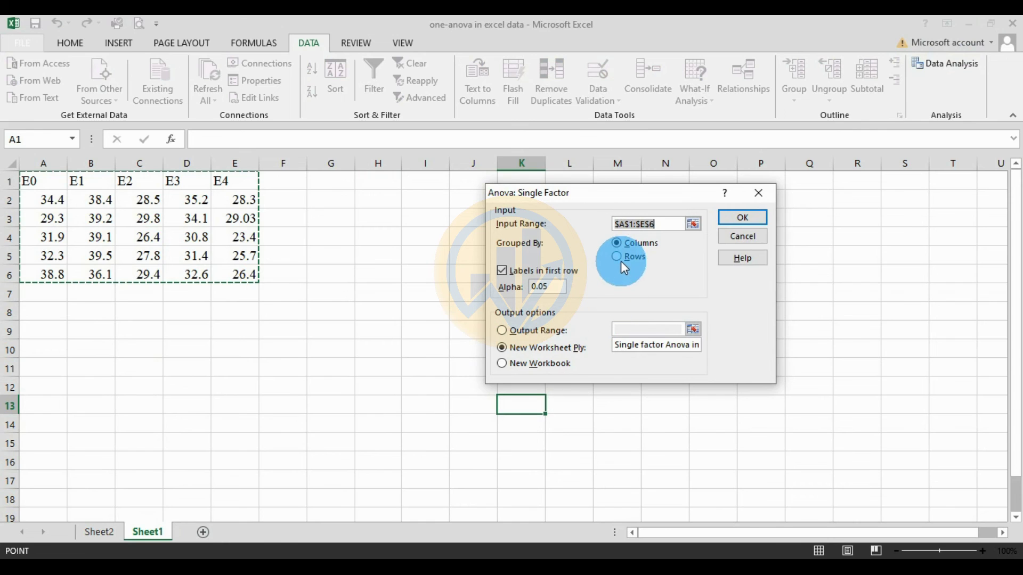
{"action": "left_click", "coordinate": [751, 238]}
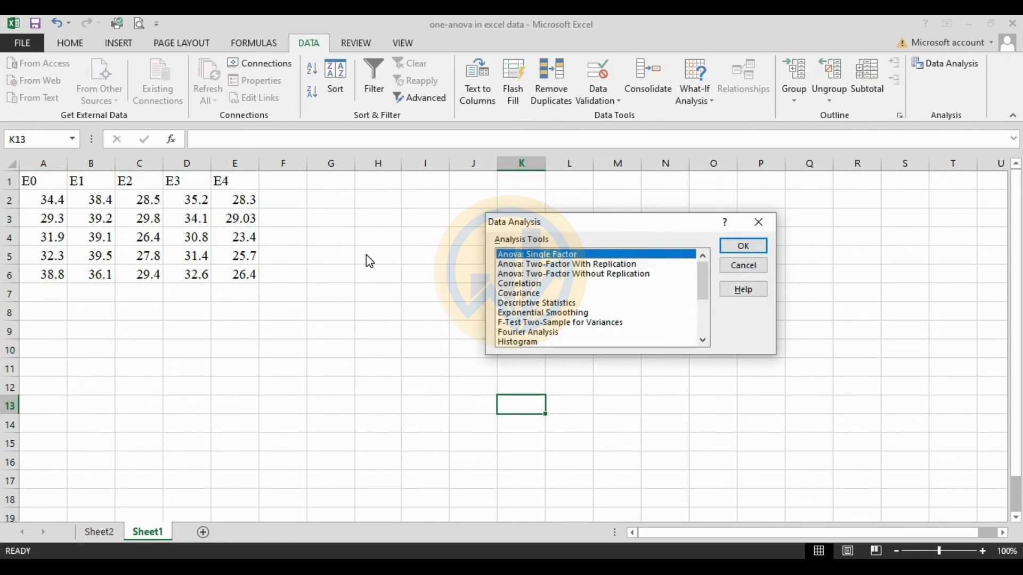
{"action": "left_click", "coordinate": [758, 276]}
Step: Add a new worksheet and copy the E0 to E4 data range A1:E6 from Sheet1
{"action": "left_click", "coordinate": [203, 533]}
{"action": "left_click", "coordinate": [162, 538]}
{"action": "left_click_drag", "start_coordinate": [42, 181], "coordinate": [236, 273]}
{"action": "right_click", "coordinate": [229, 268]}
{"action": "left_click", "coordinate": [266, 286]}
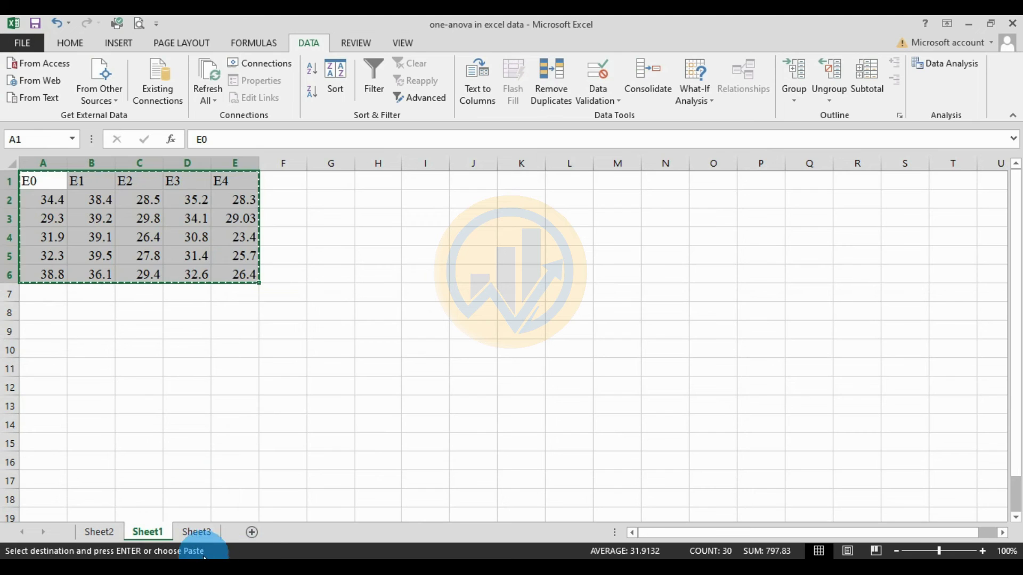
Step: Paste the copied data transposed into the new worksheet, starting at cell B2, and deselect it
{"action": "left_click", "coordinate": [197, 531]}
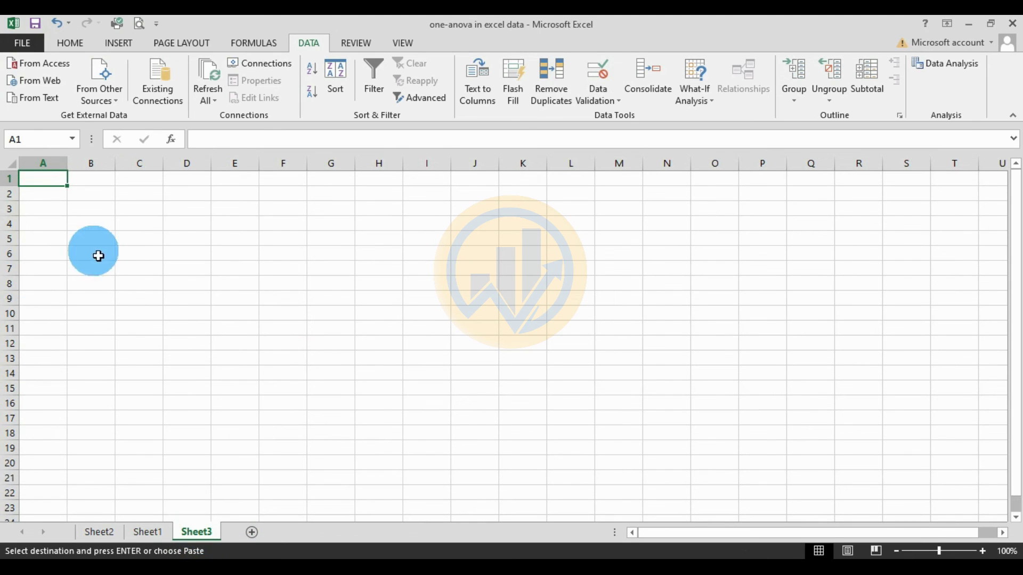
{"action": "left_click", "coordinate": [100, 193]}
{"action": "right_click", "coordinate": [101, 193]}
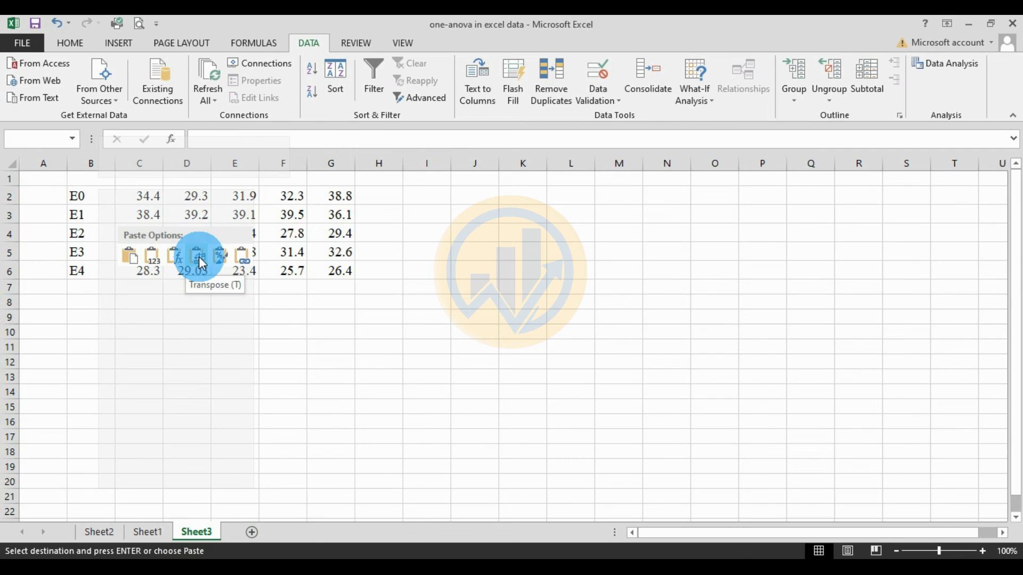
{"action": "key", "text": "t"}
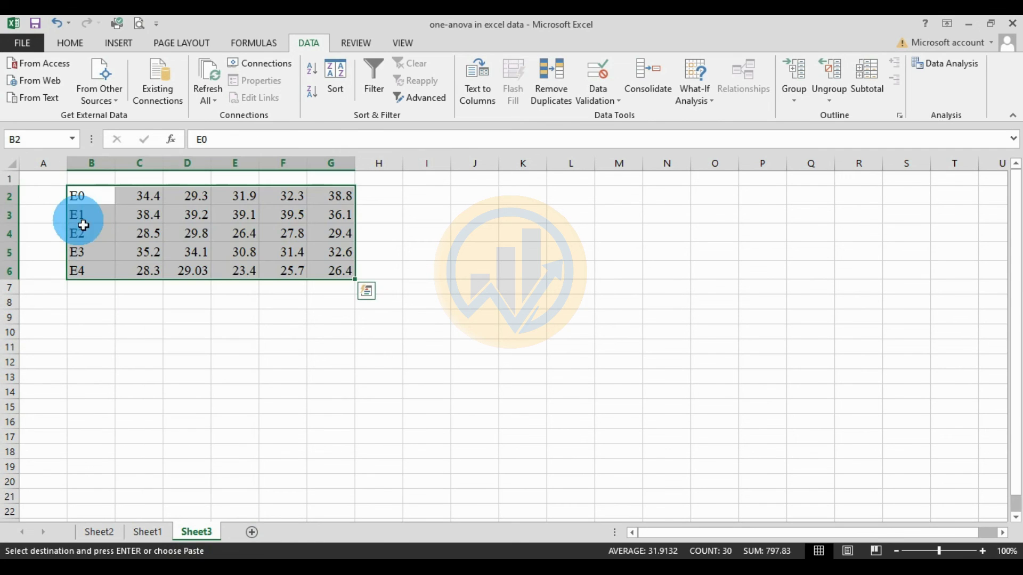
{"action": "left_click", "coordinate": [307, 366]}
Step: Set up an Anova: Single Factor analysis with input range B2:G6, grouped by rows
{"action": "left_click", "coordinate": [947, 63]}
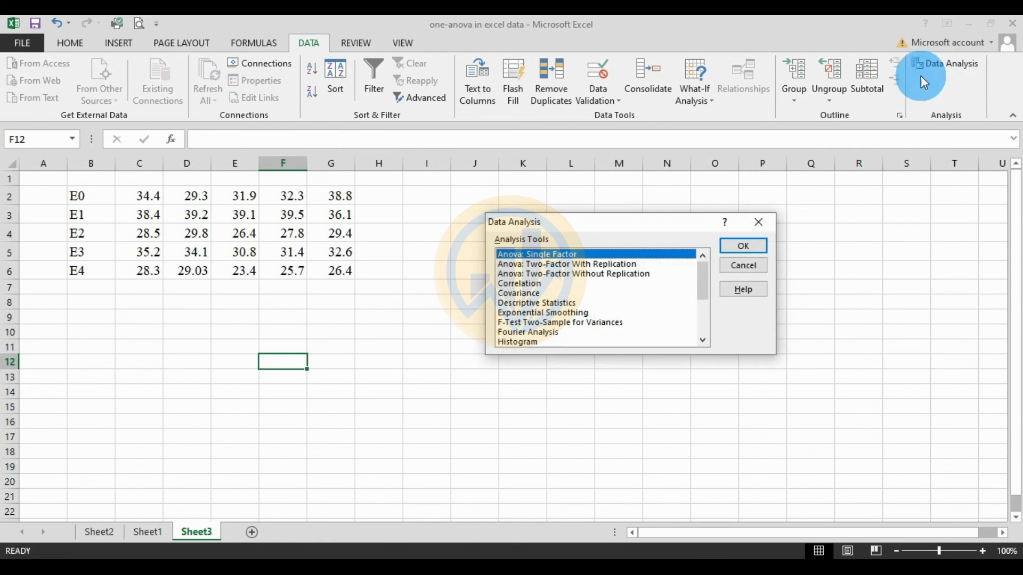
{"action": "left_click", "coordinate": [742, 248]}
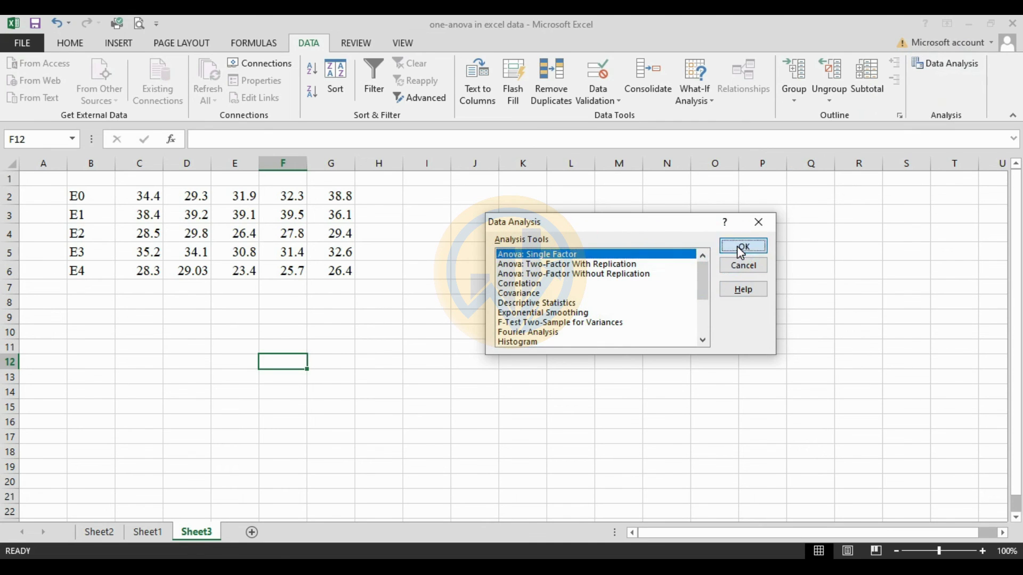
{"action": "left_click", "coordinate": [691, 221]}
{"action": "left_click_drag", "start_coordinate": [78, 207], "coordinate": [335, 269]}
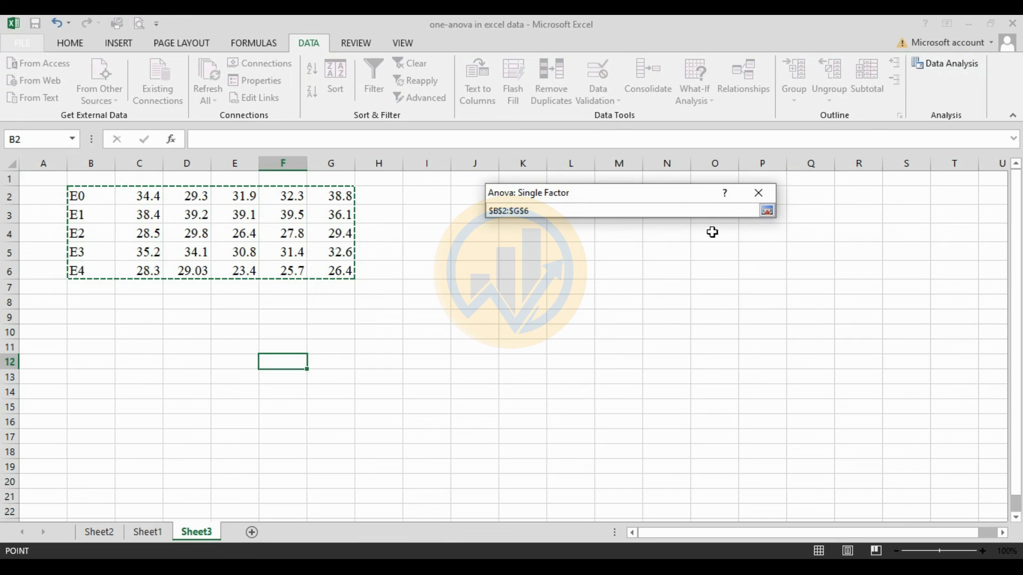
{"action": "left_click", "coordinate": [767, 212]}
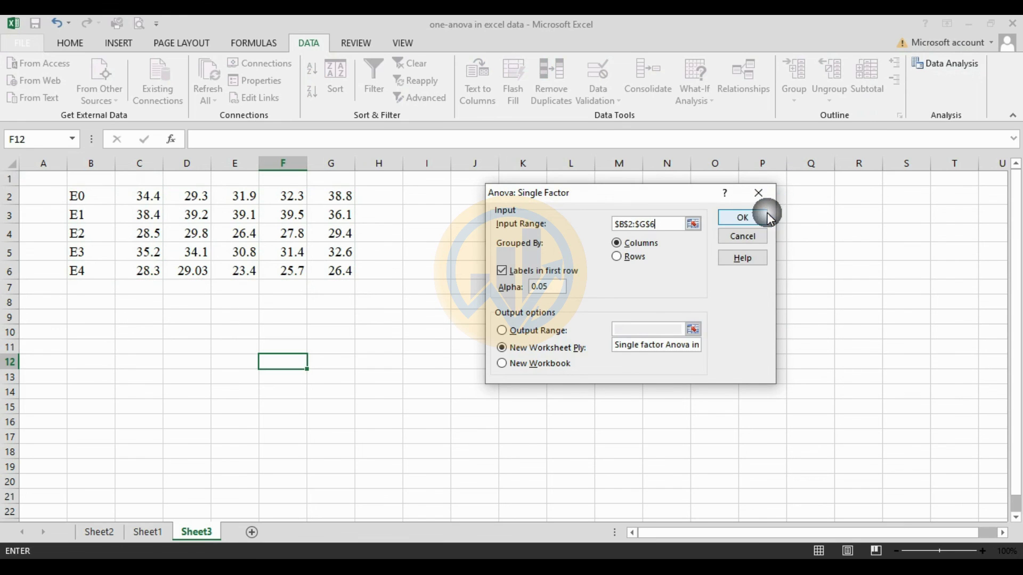
{"action": "left_click", "coordinate": [621, 255]}
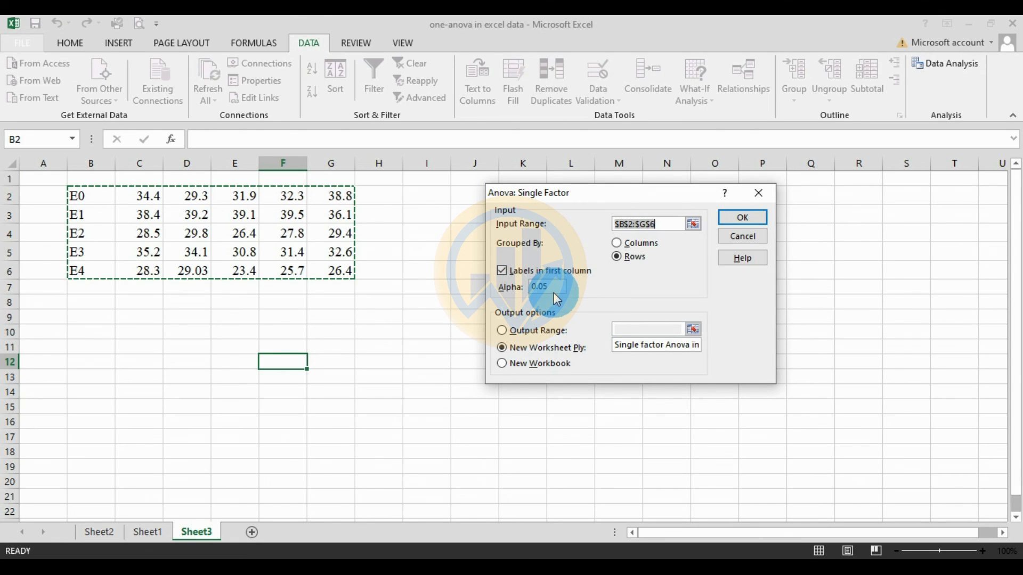
Step: Direct the ANOVA output to an output range starting at cell I3 of the same sheet
{"action": "left_click", "coordinate": [500, 363]}
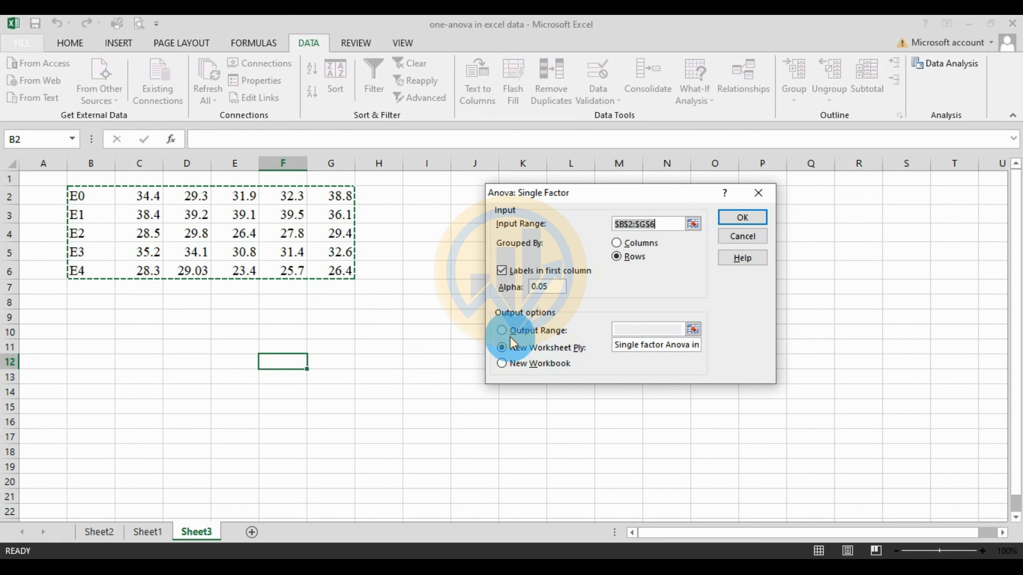
{"action": "left_click", "coordinate": [503, 330]}
{"action": "left_click", "coordinate": [679, 329]}
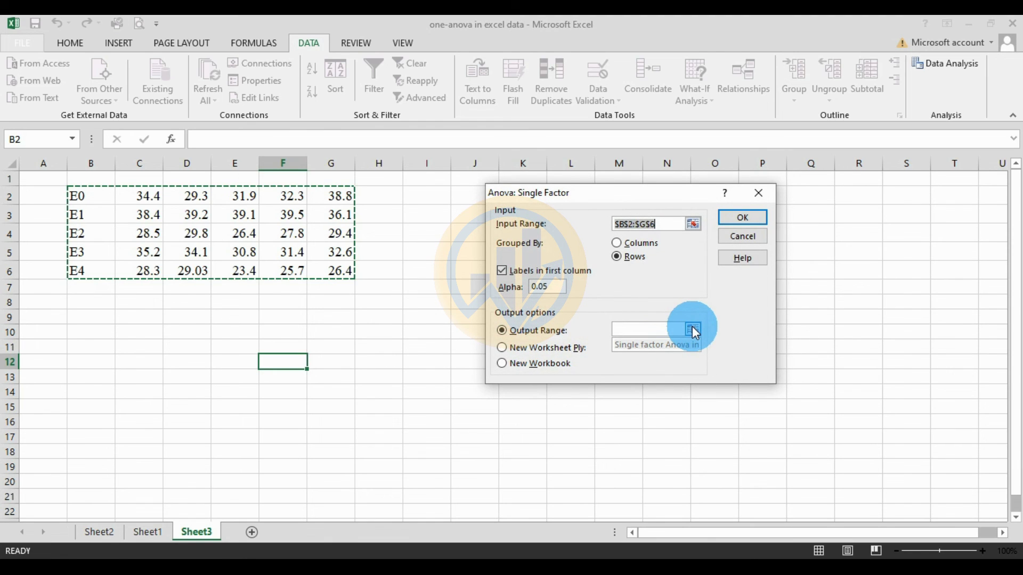
{"action": "left_click", "coordinate": [694, 329]}
{"action": "left_click", "coordinate": [429, 214]}
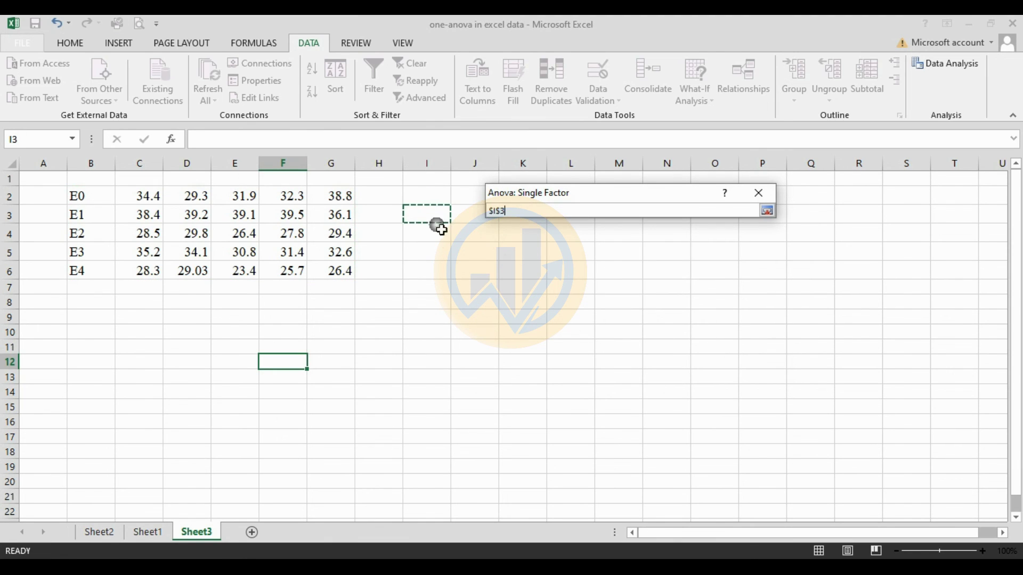
{"action": "left_click", "coordinate": [767, 211]}
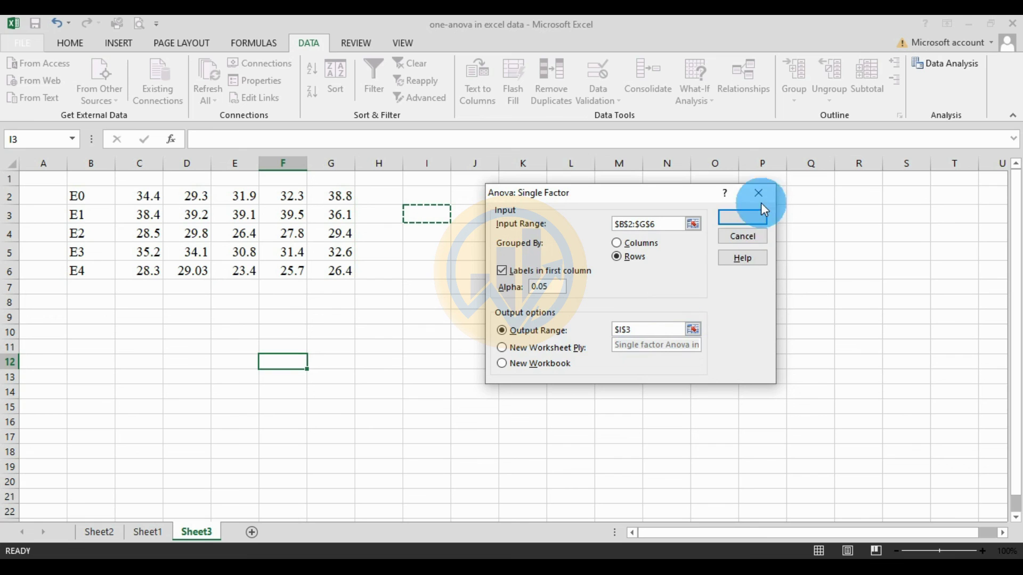
Step: Run the single-factor ANOVA and widen column I to fit the source of variation labels
{"action": "left_click", "coordinate": [753, 218]}
{"action": "left_click", "coordinate": [716, 304]}
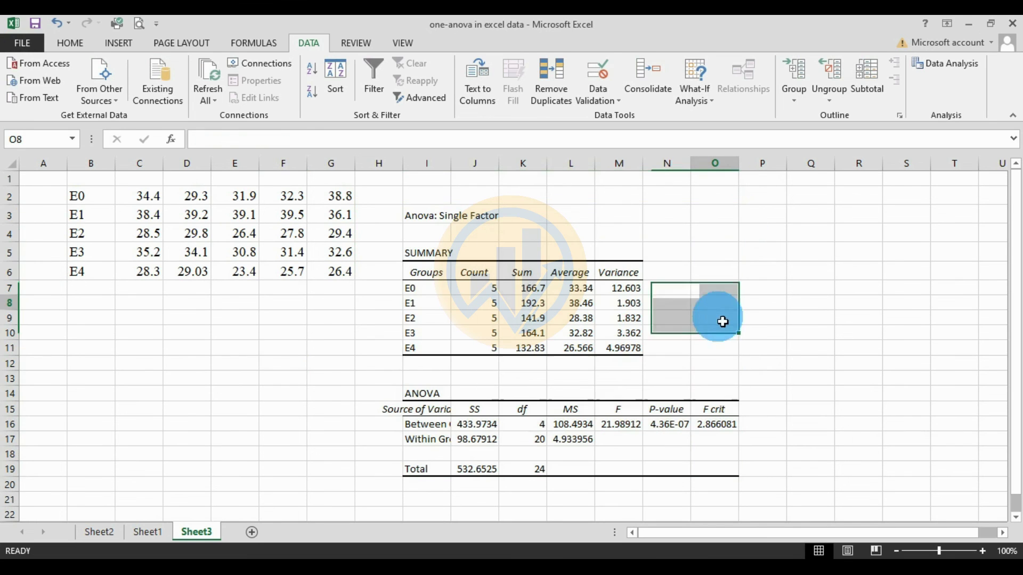
{"action": "left_click_drag", "start_coordinate": [452, 164], "coordinate": [504, 170]}
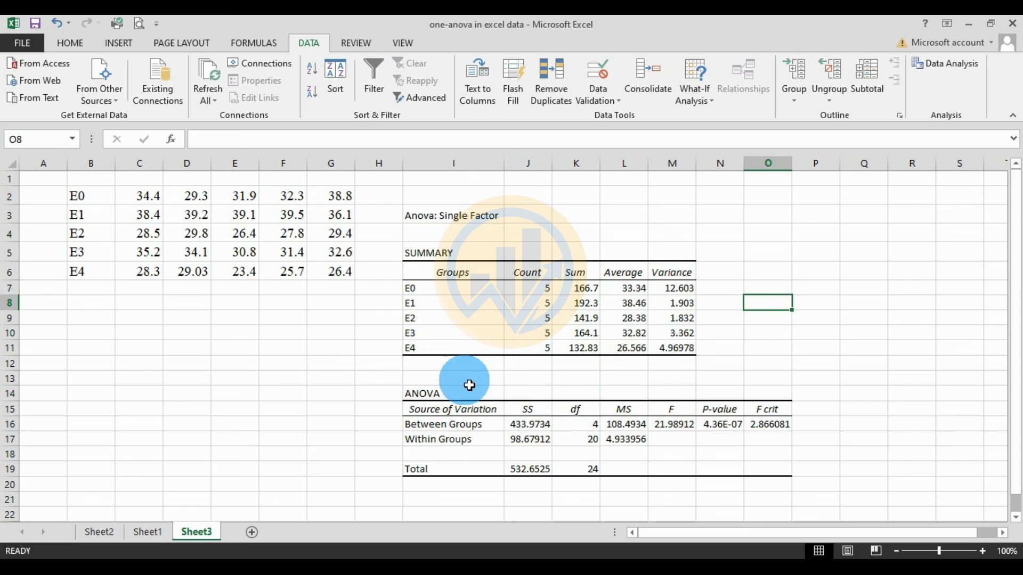